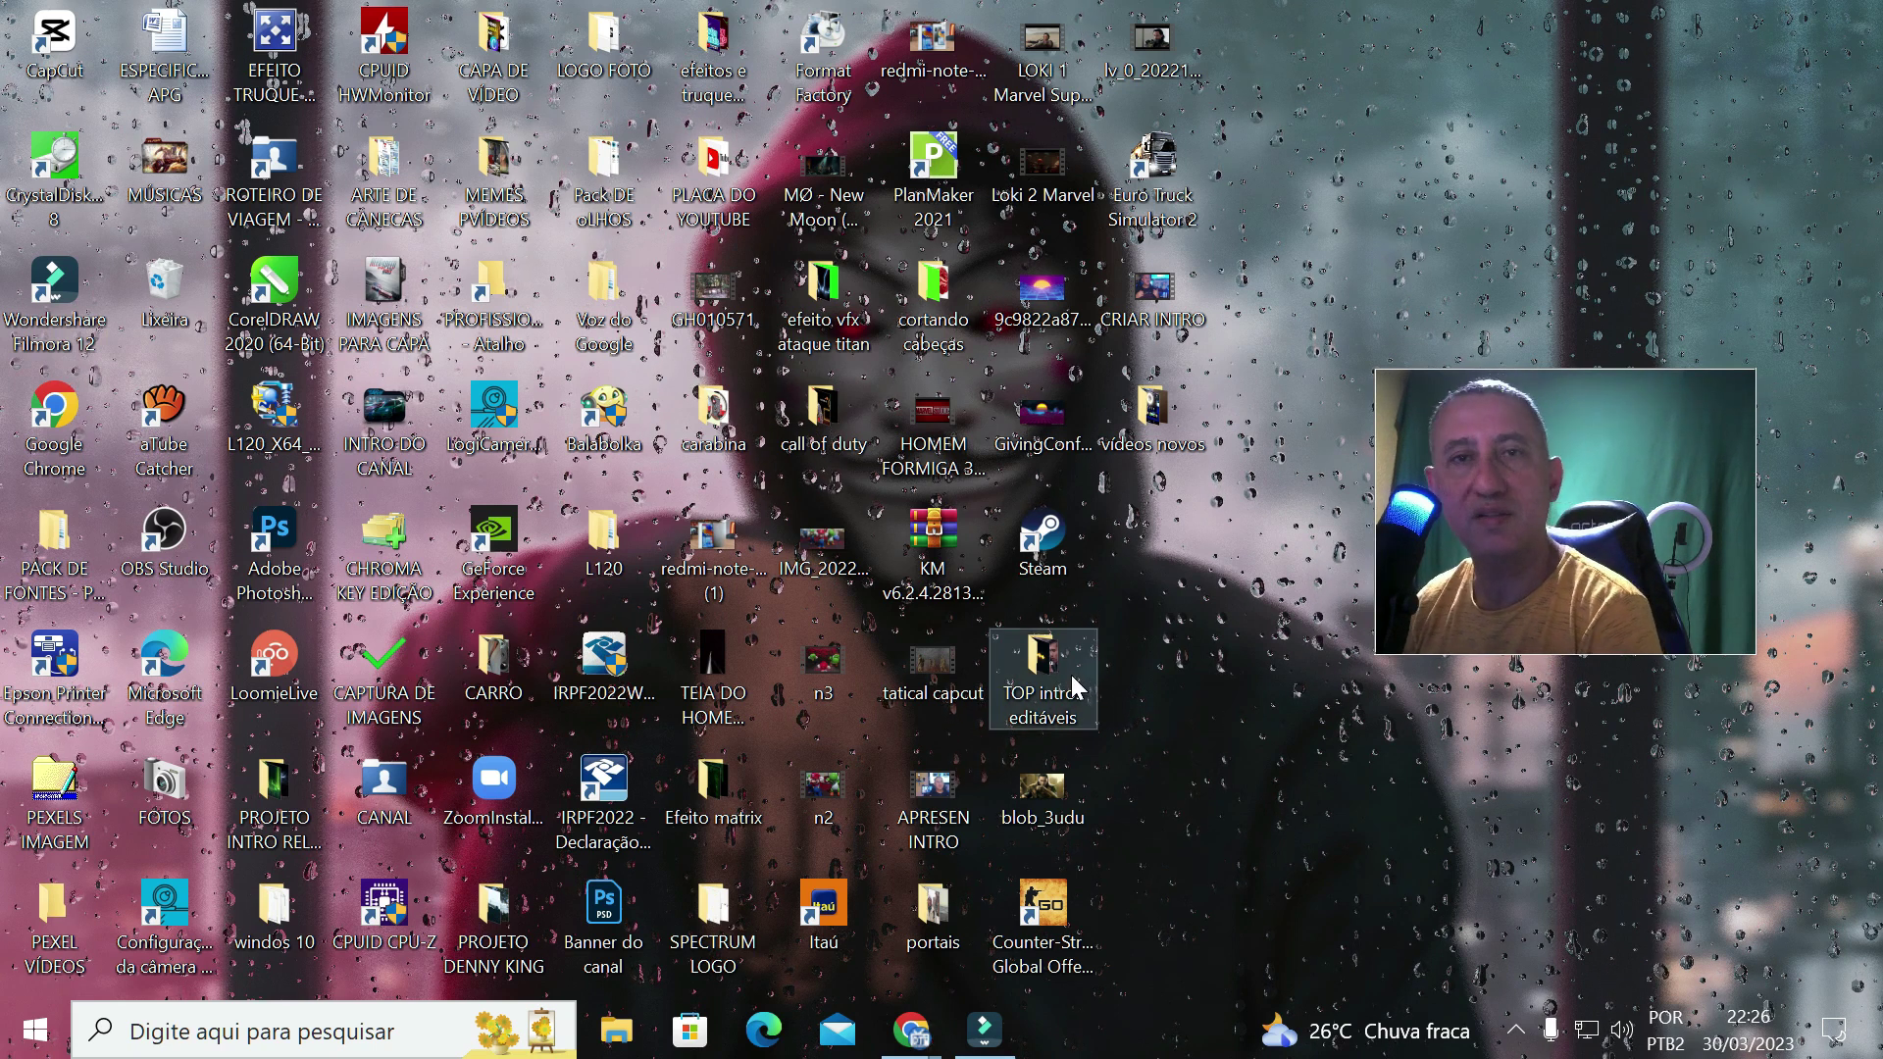
Step: Search Windows for the device manager and open Gerenciador de Dispositivos
{"action": "left_click", "coordinate": [149, 1032]}
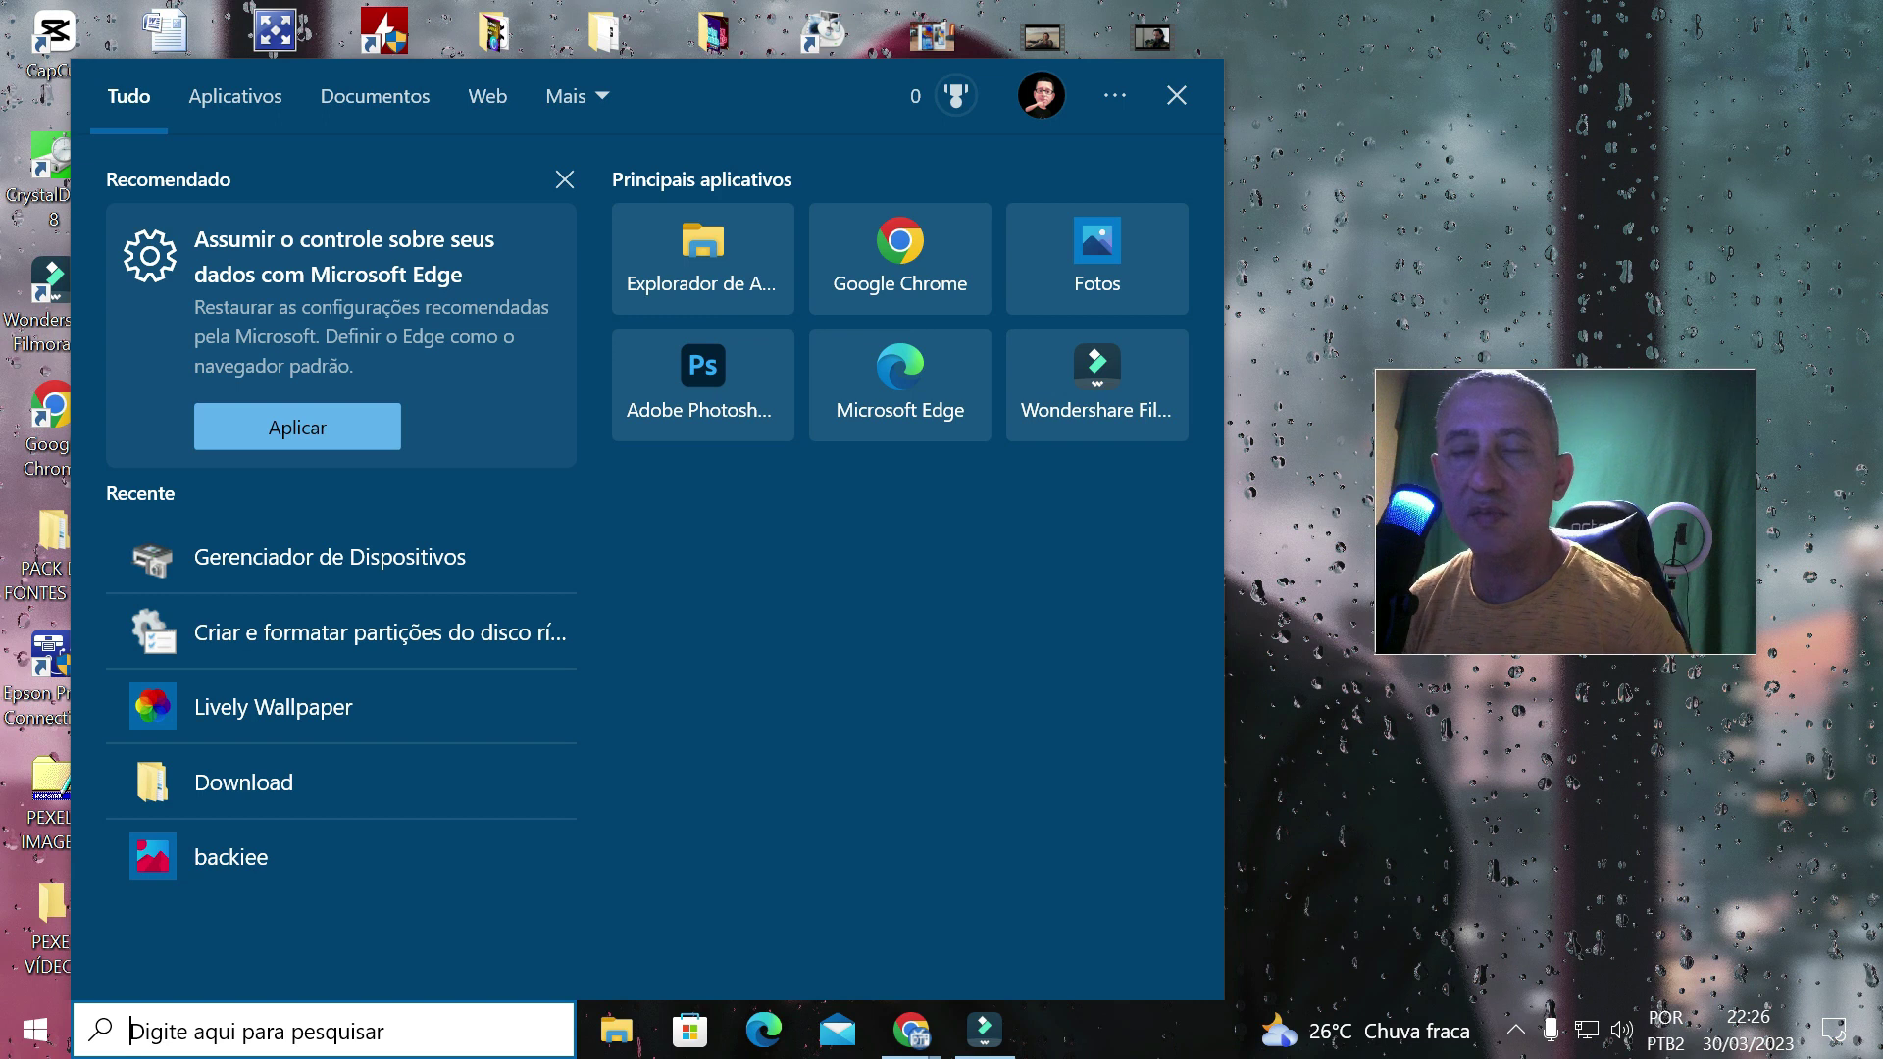
{"action": "type", "text": "GERENCIAODR"}
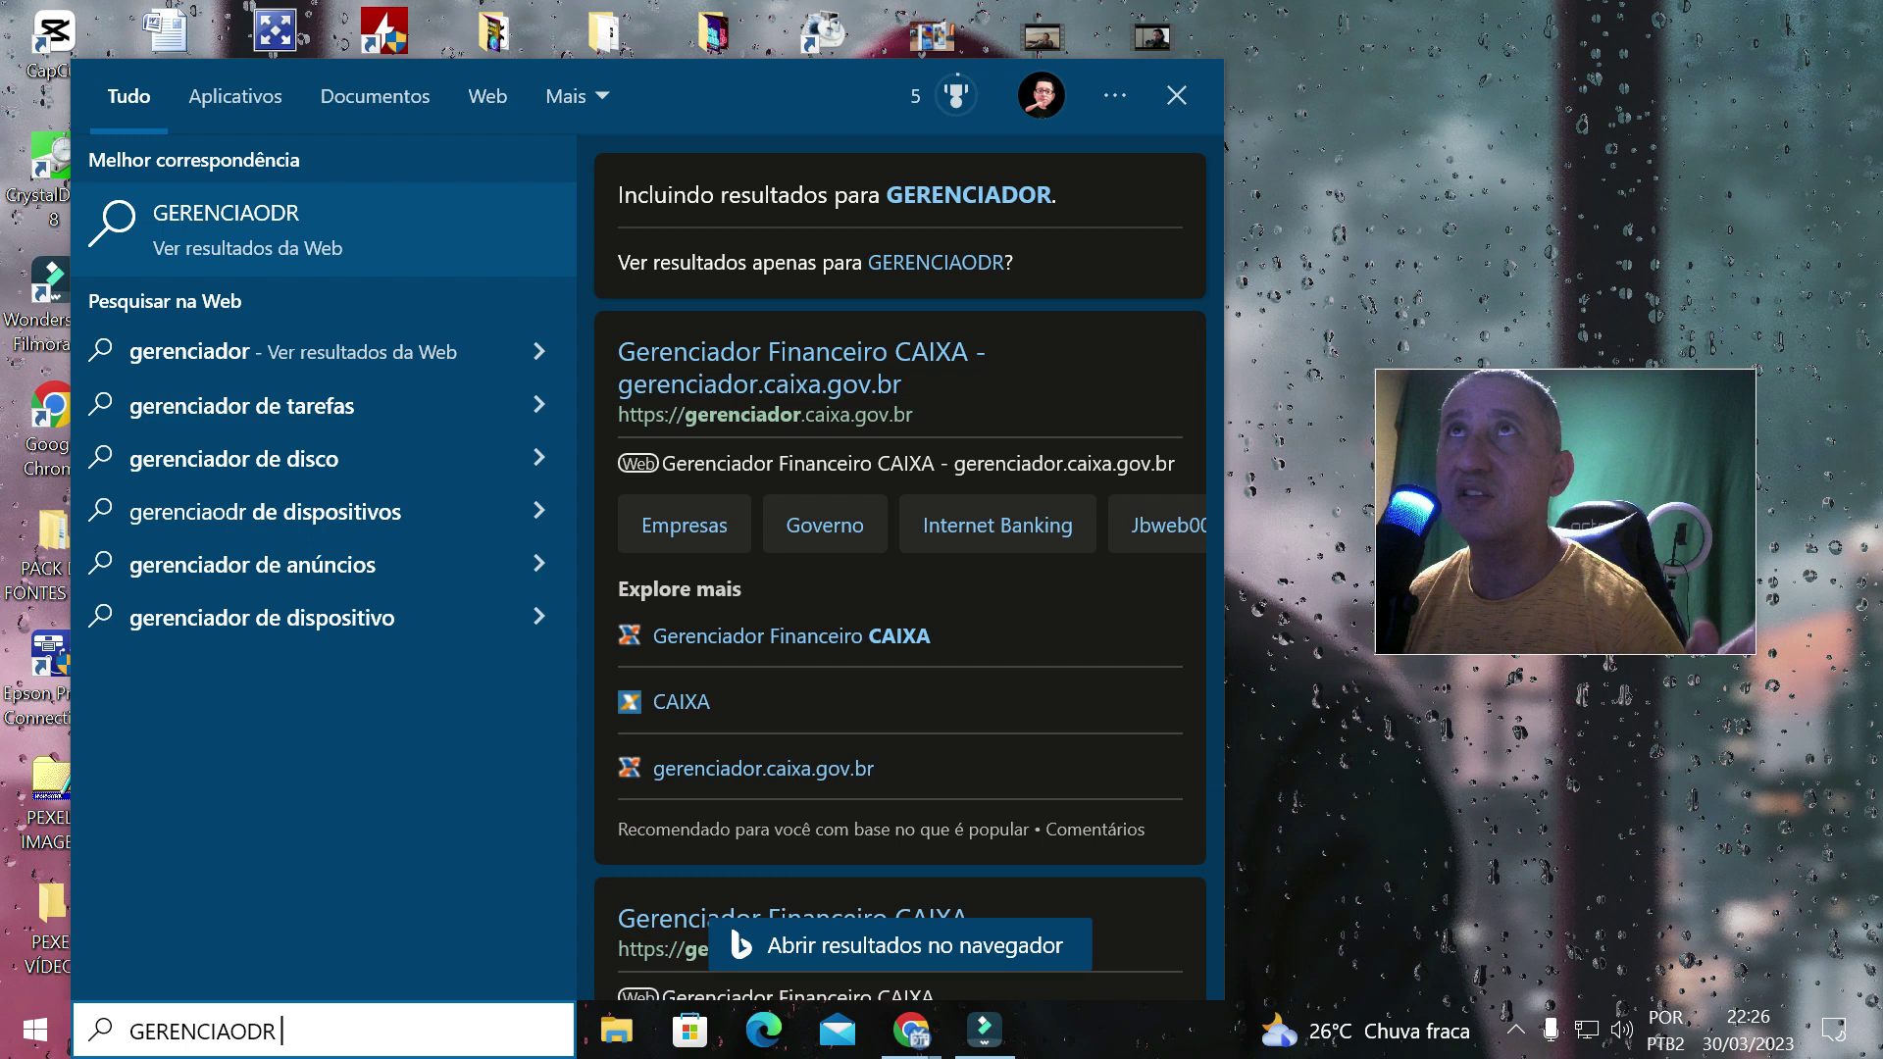
{"action": "key", "text": "ctrl+a"}
{"action": "key", "text": "BackSpace"}
{"action": "type", "text": "GERE"}
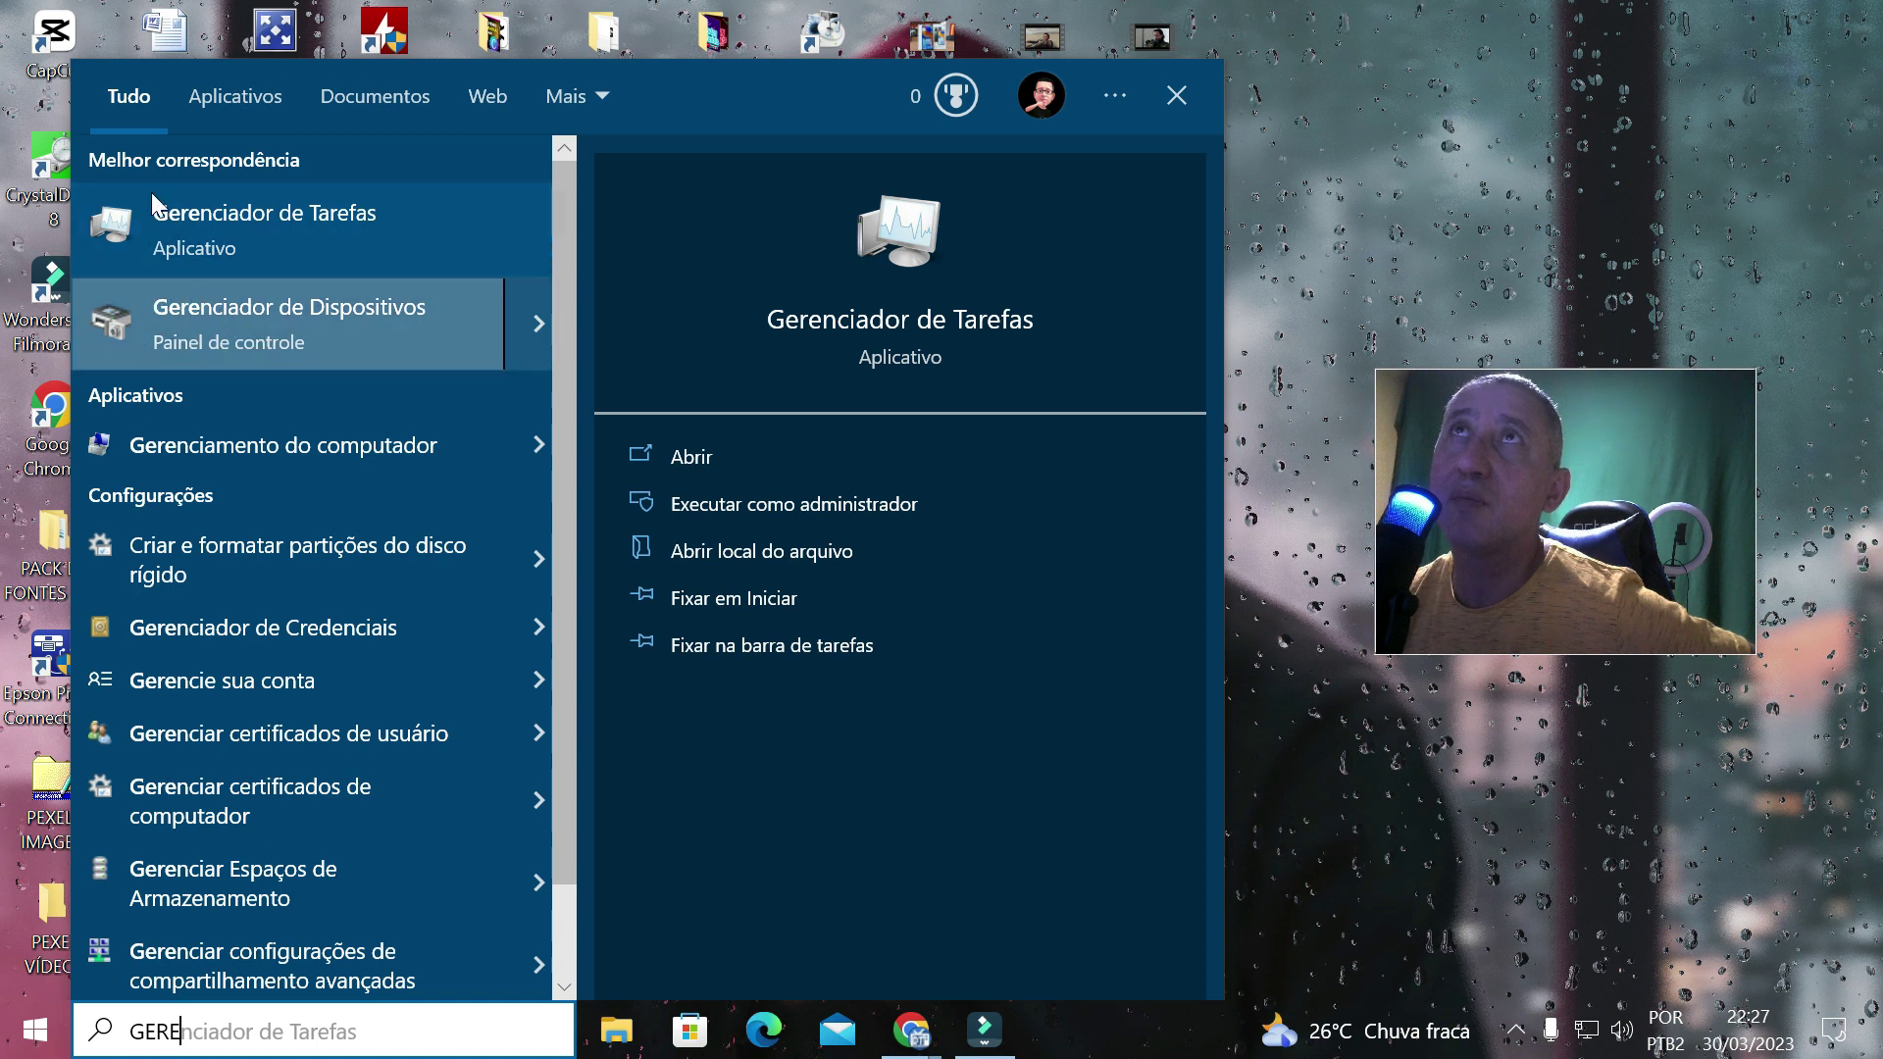
{"action": "left_click", "coordinate": [250, 303]}
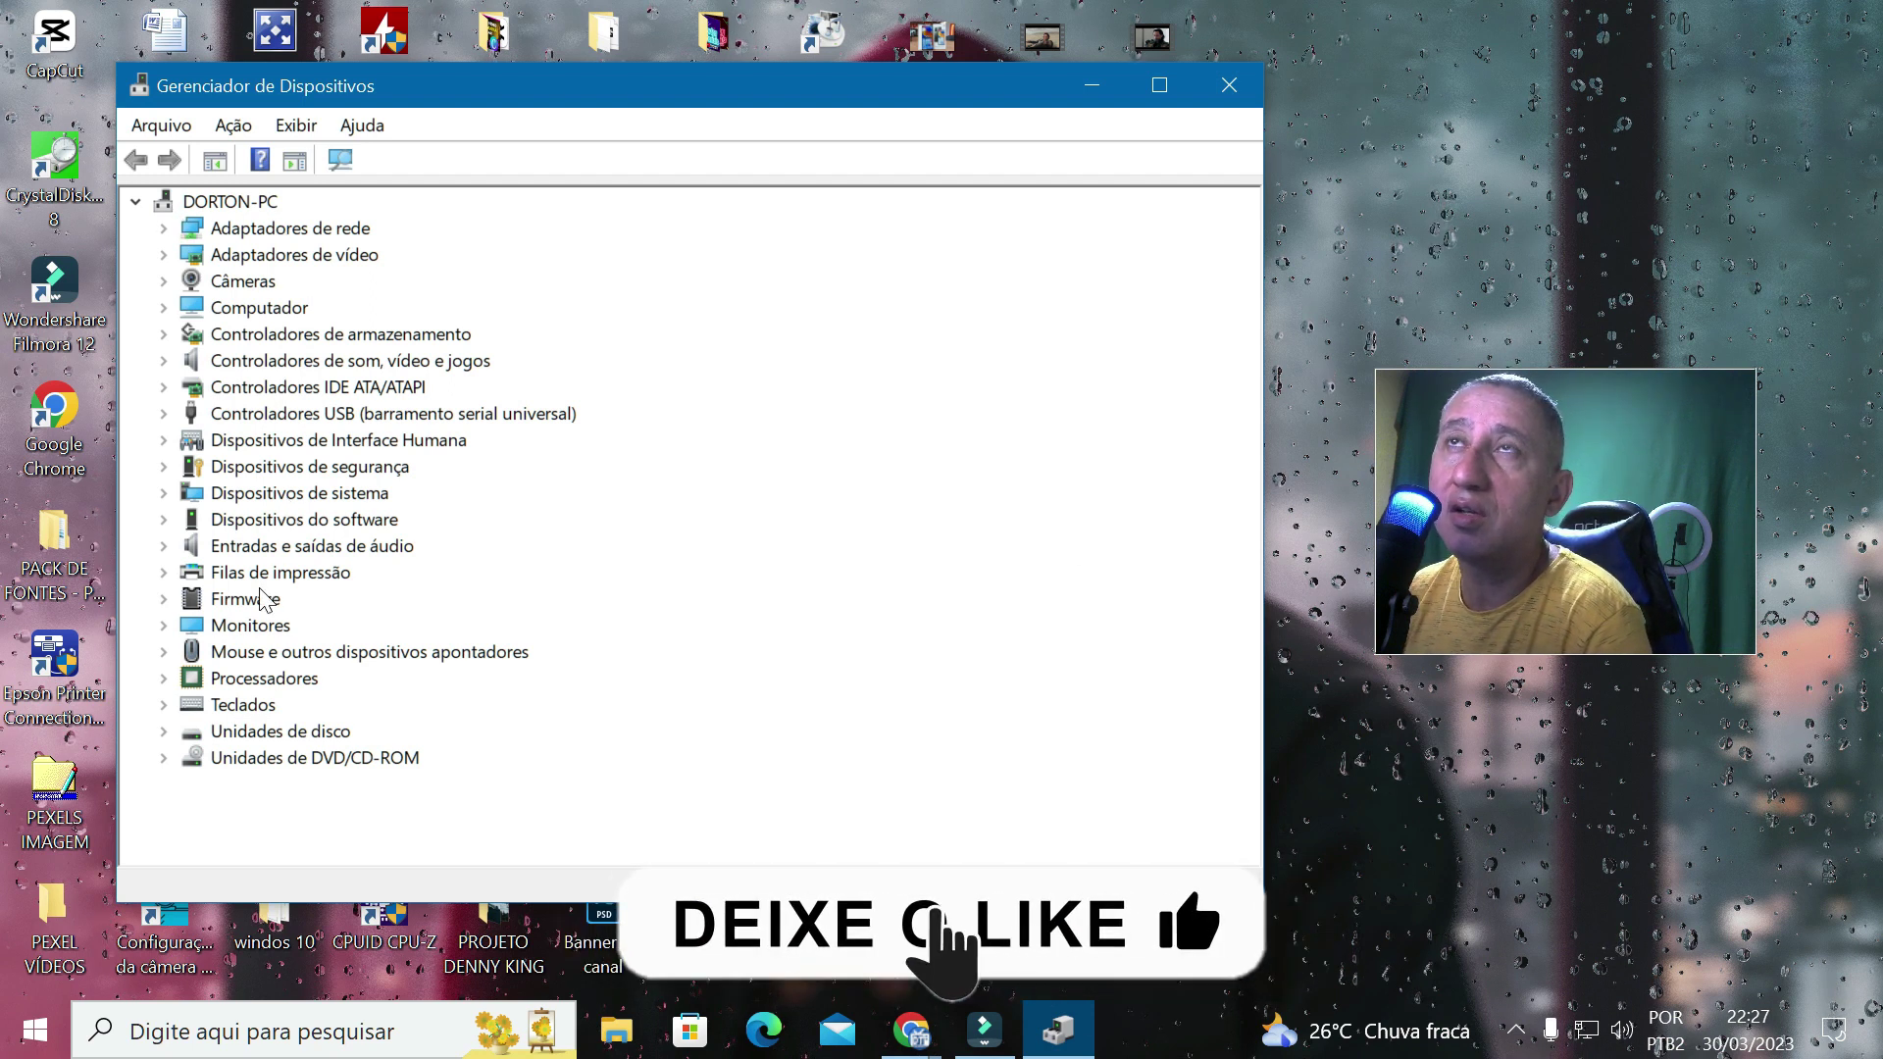
Step: Start a driver update for AMD PSP 3.0 Device under Dispositivos de segurança, choosing to look for drivers on the computer
{"action": "left_click", "coordinate": [165, 466]}
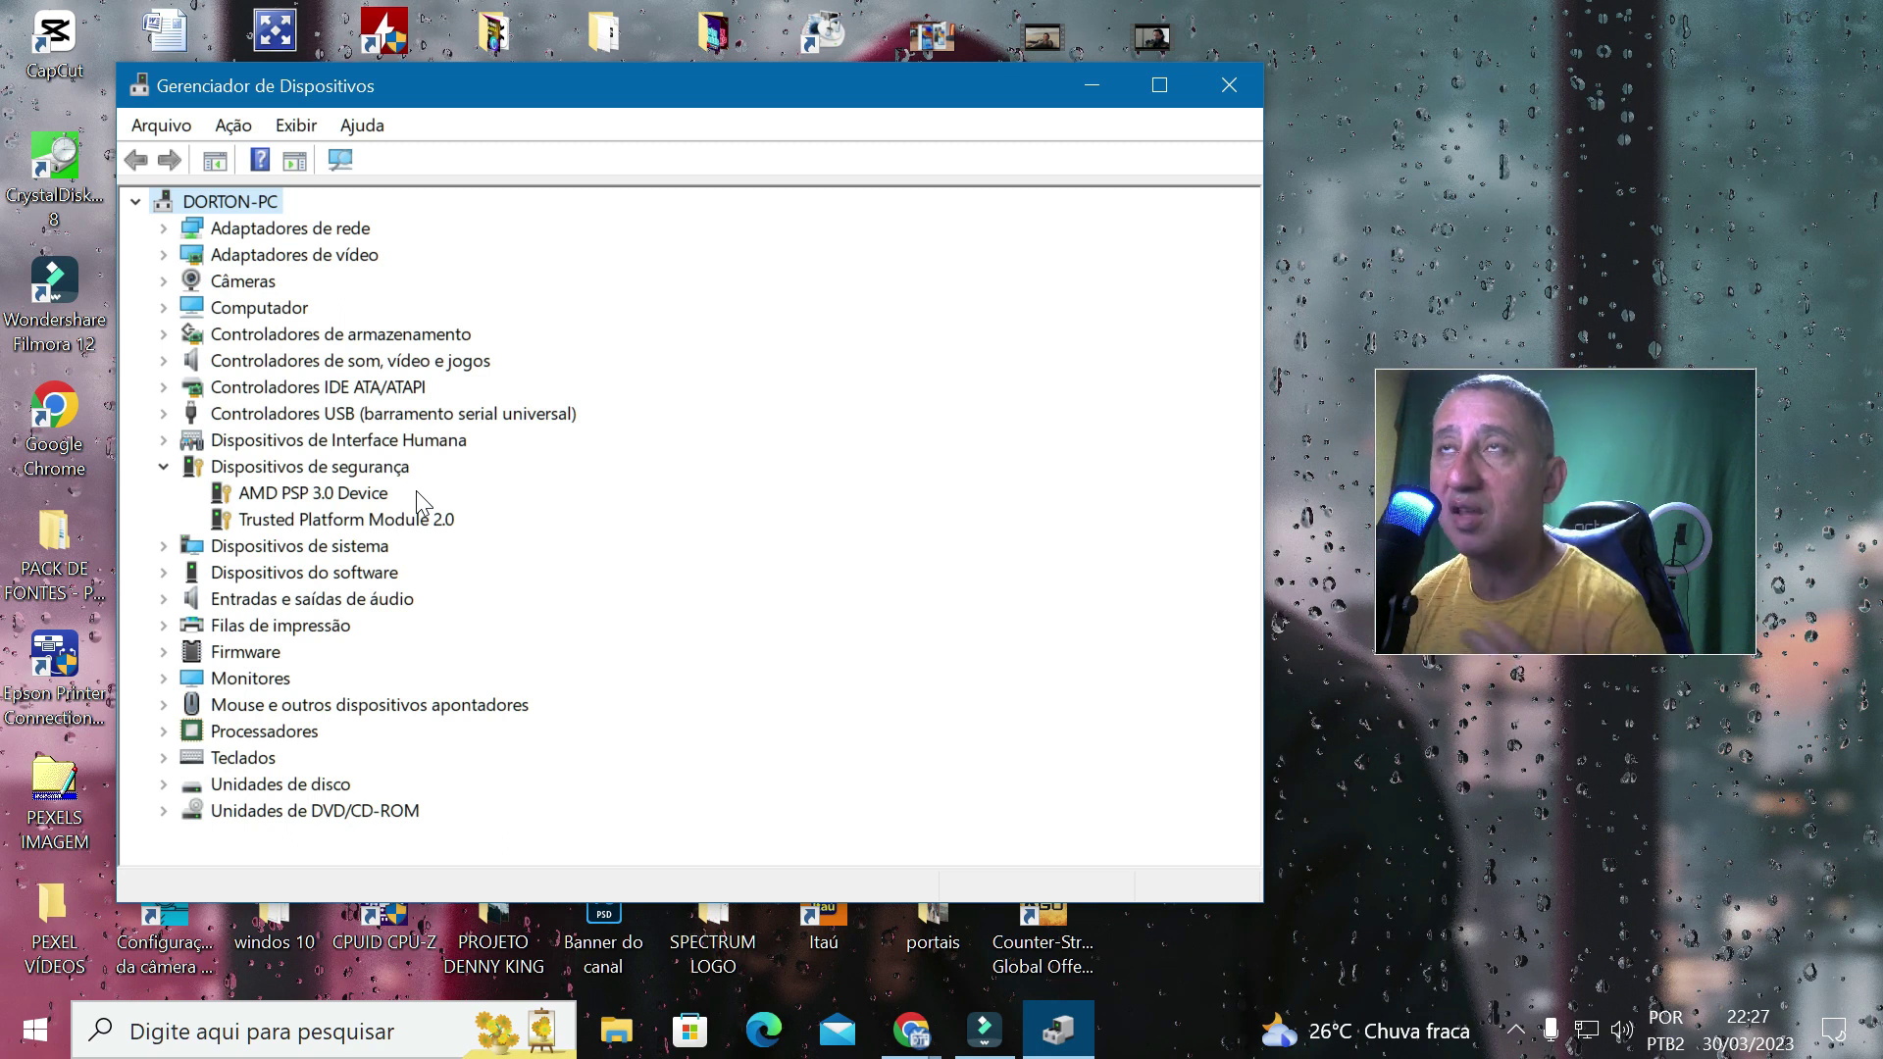
{"action": "left_click", "coordinate": [287, 492]}
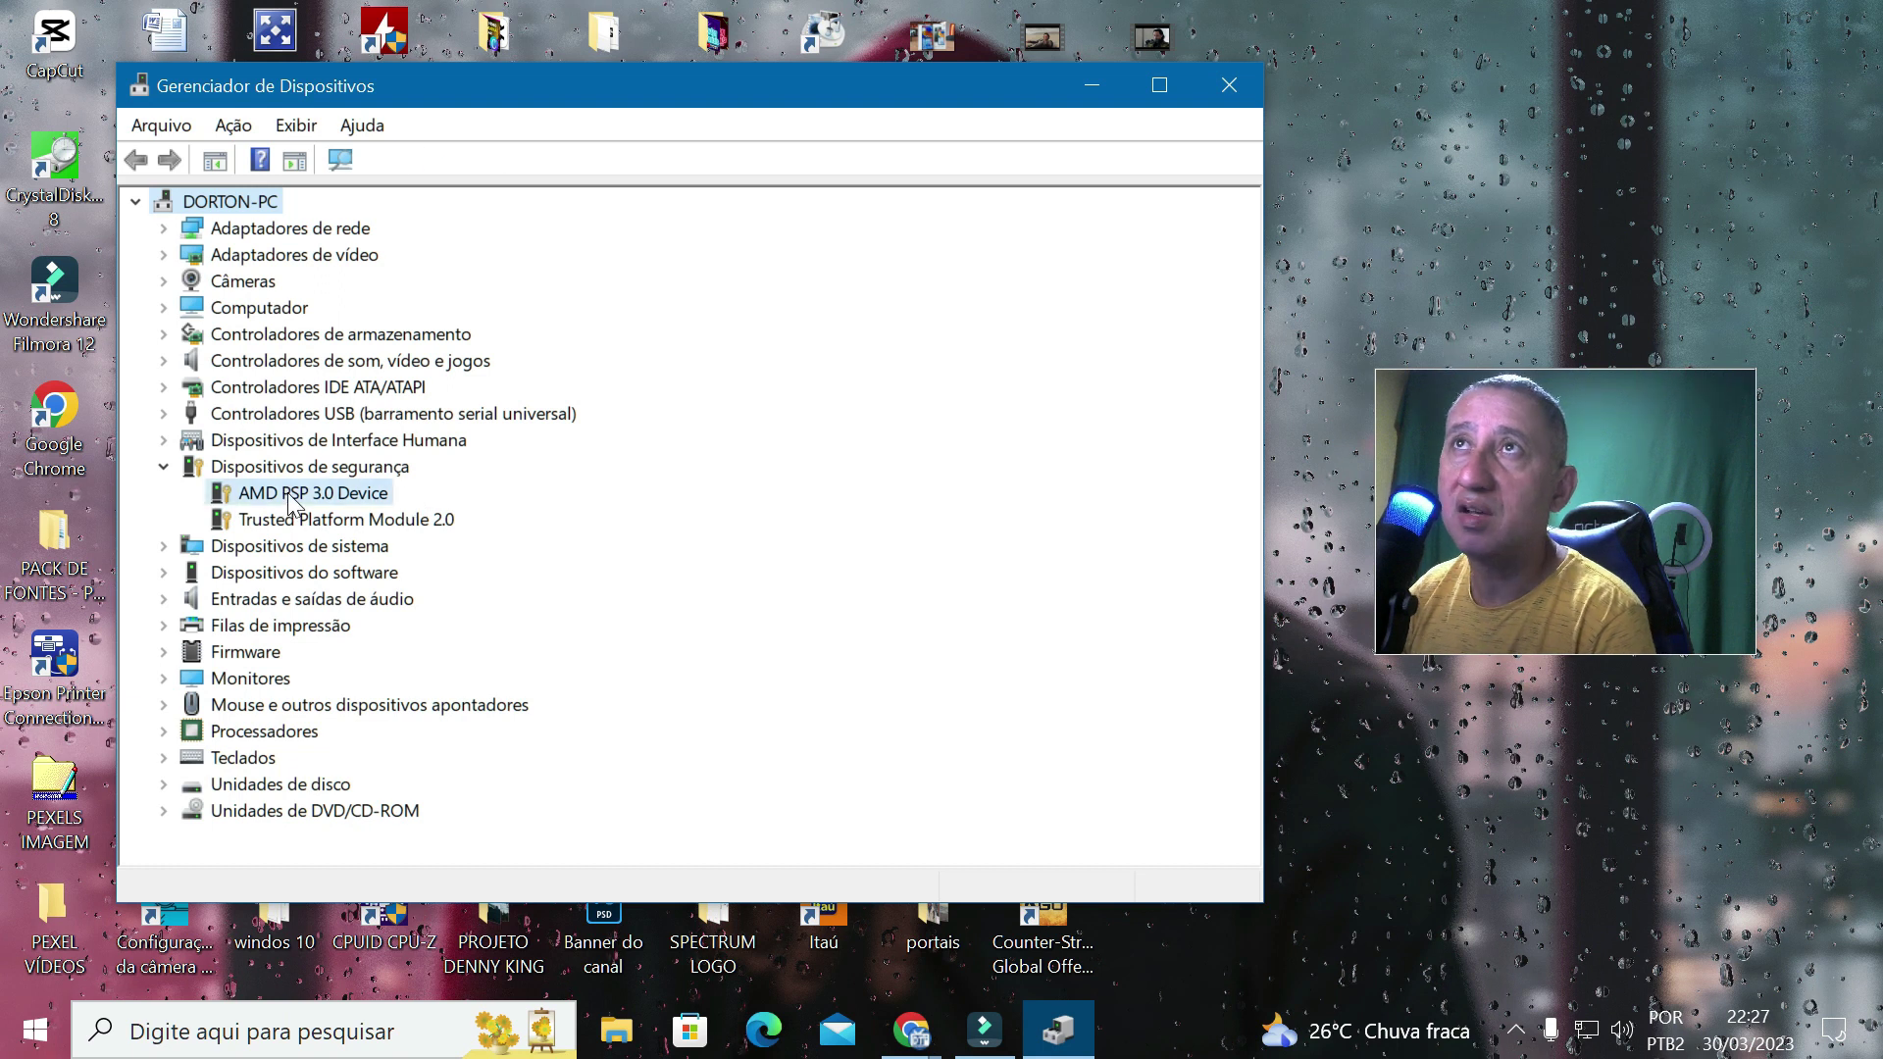
{"action": "right_click", "coordinate": [288, 493]}
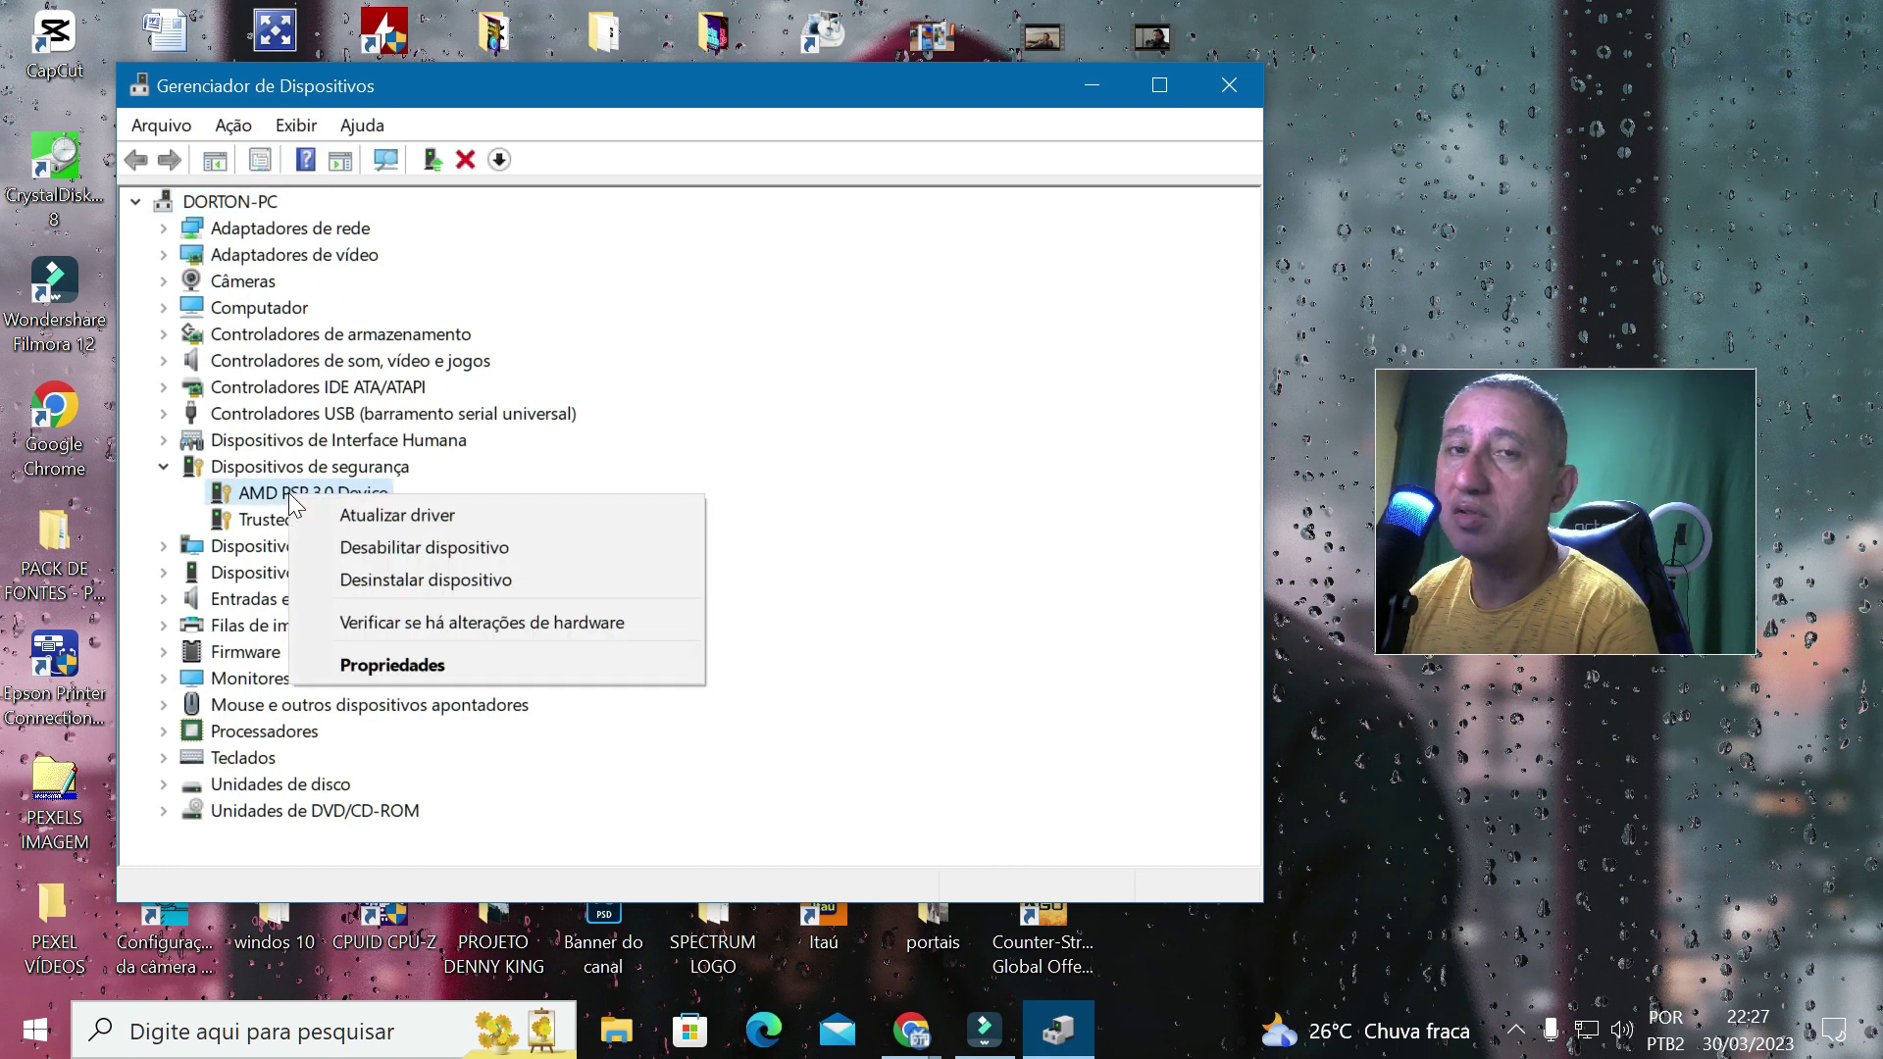
{"action": "left_click", "coordinate": [394, 514]}
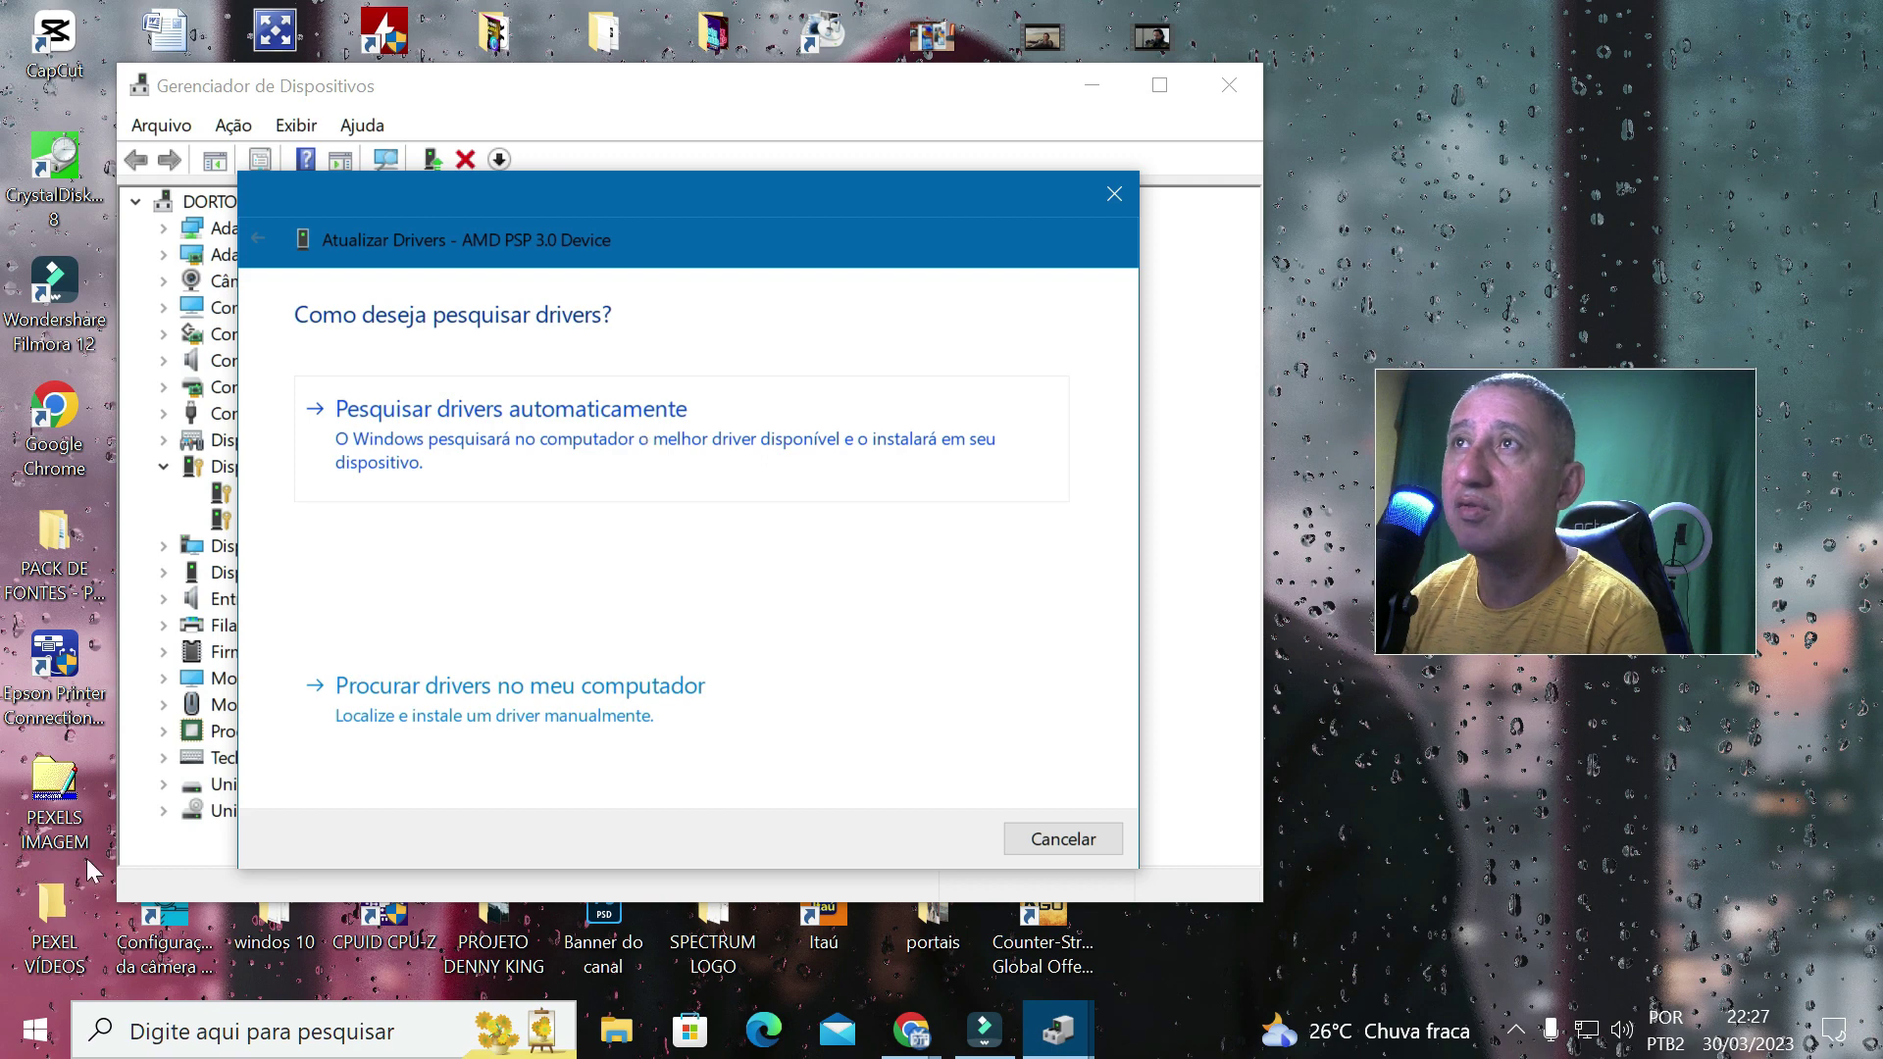
{"action": "left_click", "coordinate": [609, 704]}
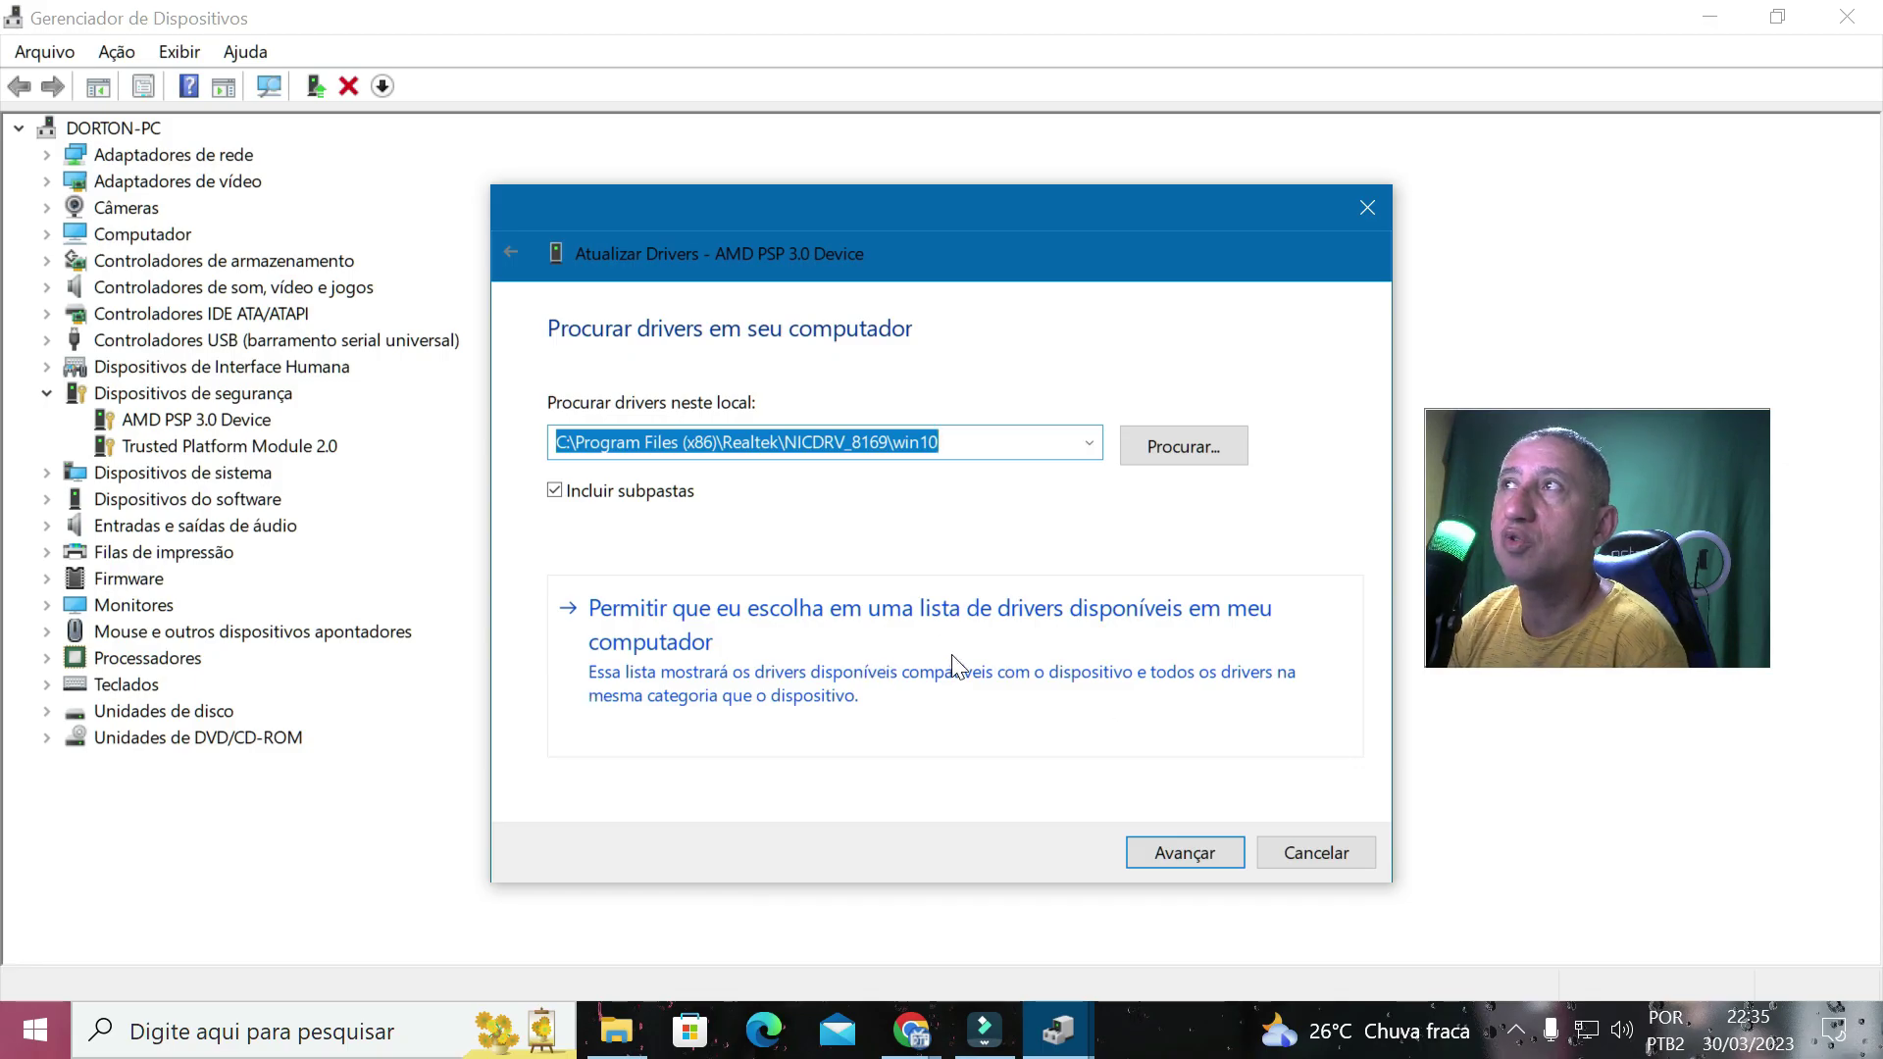
Step: Install AMD PSP 3.0 Device driver version 5.17.0.0 from the list of drivers available on the computer and close the wizard
{"action": "left_click", "coordinate": [951, 655]}
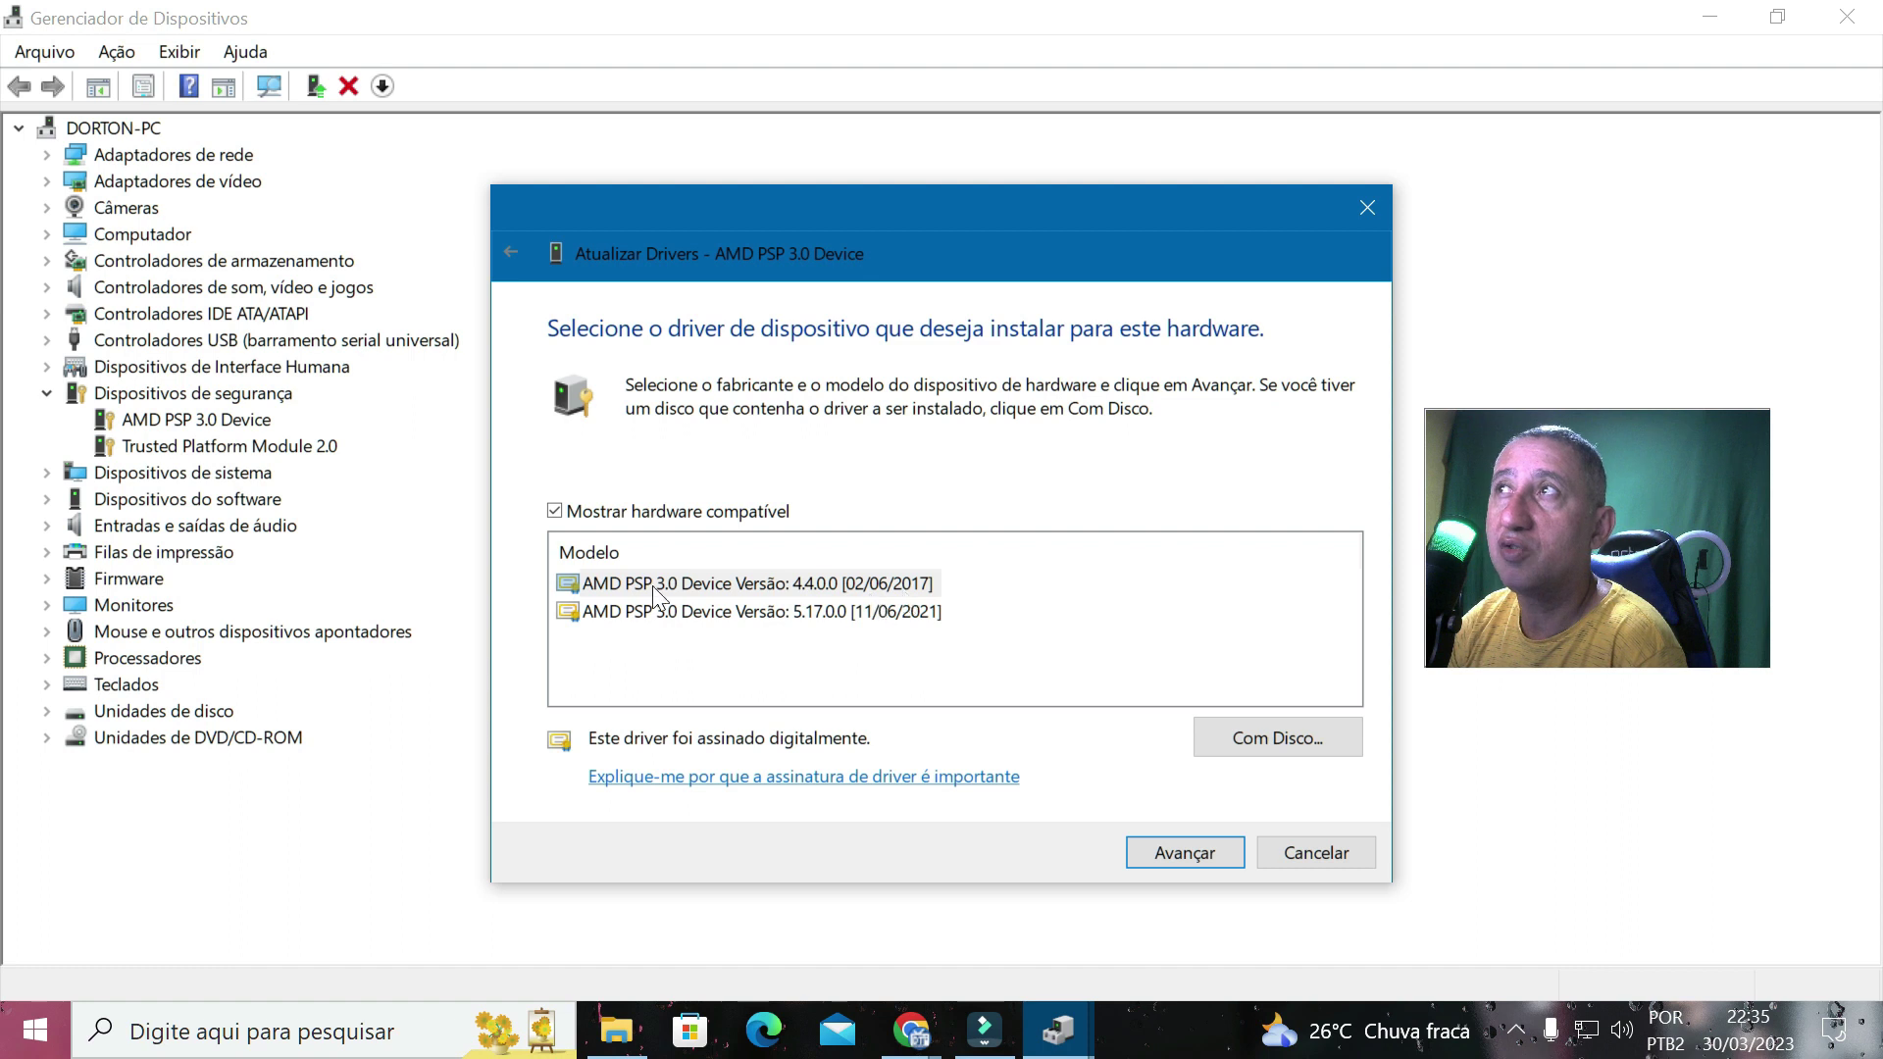
{"action": "left_click", "coordinate": [702, 615]}
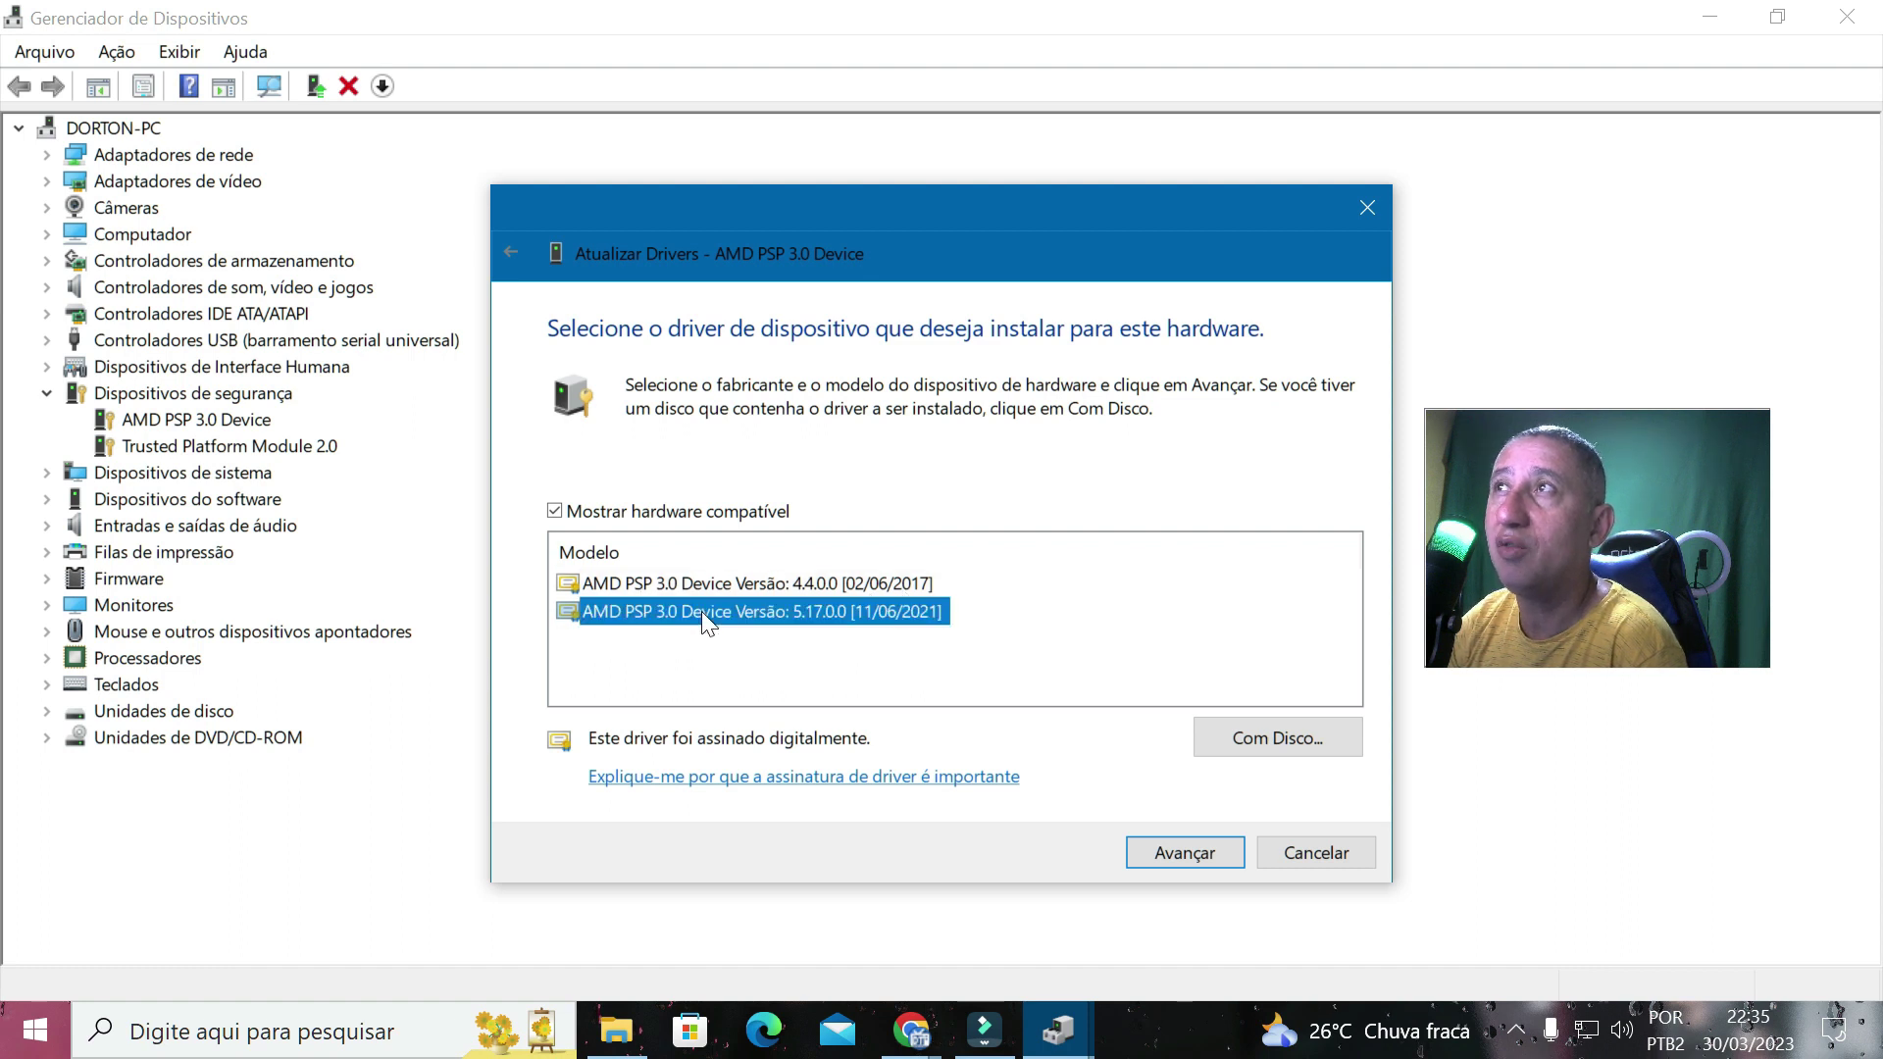
{"action": "left_click", "coordinate": [1209, 851]}
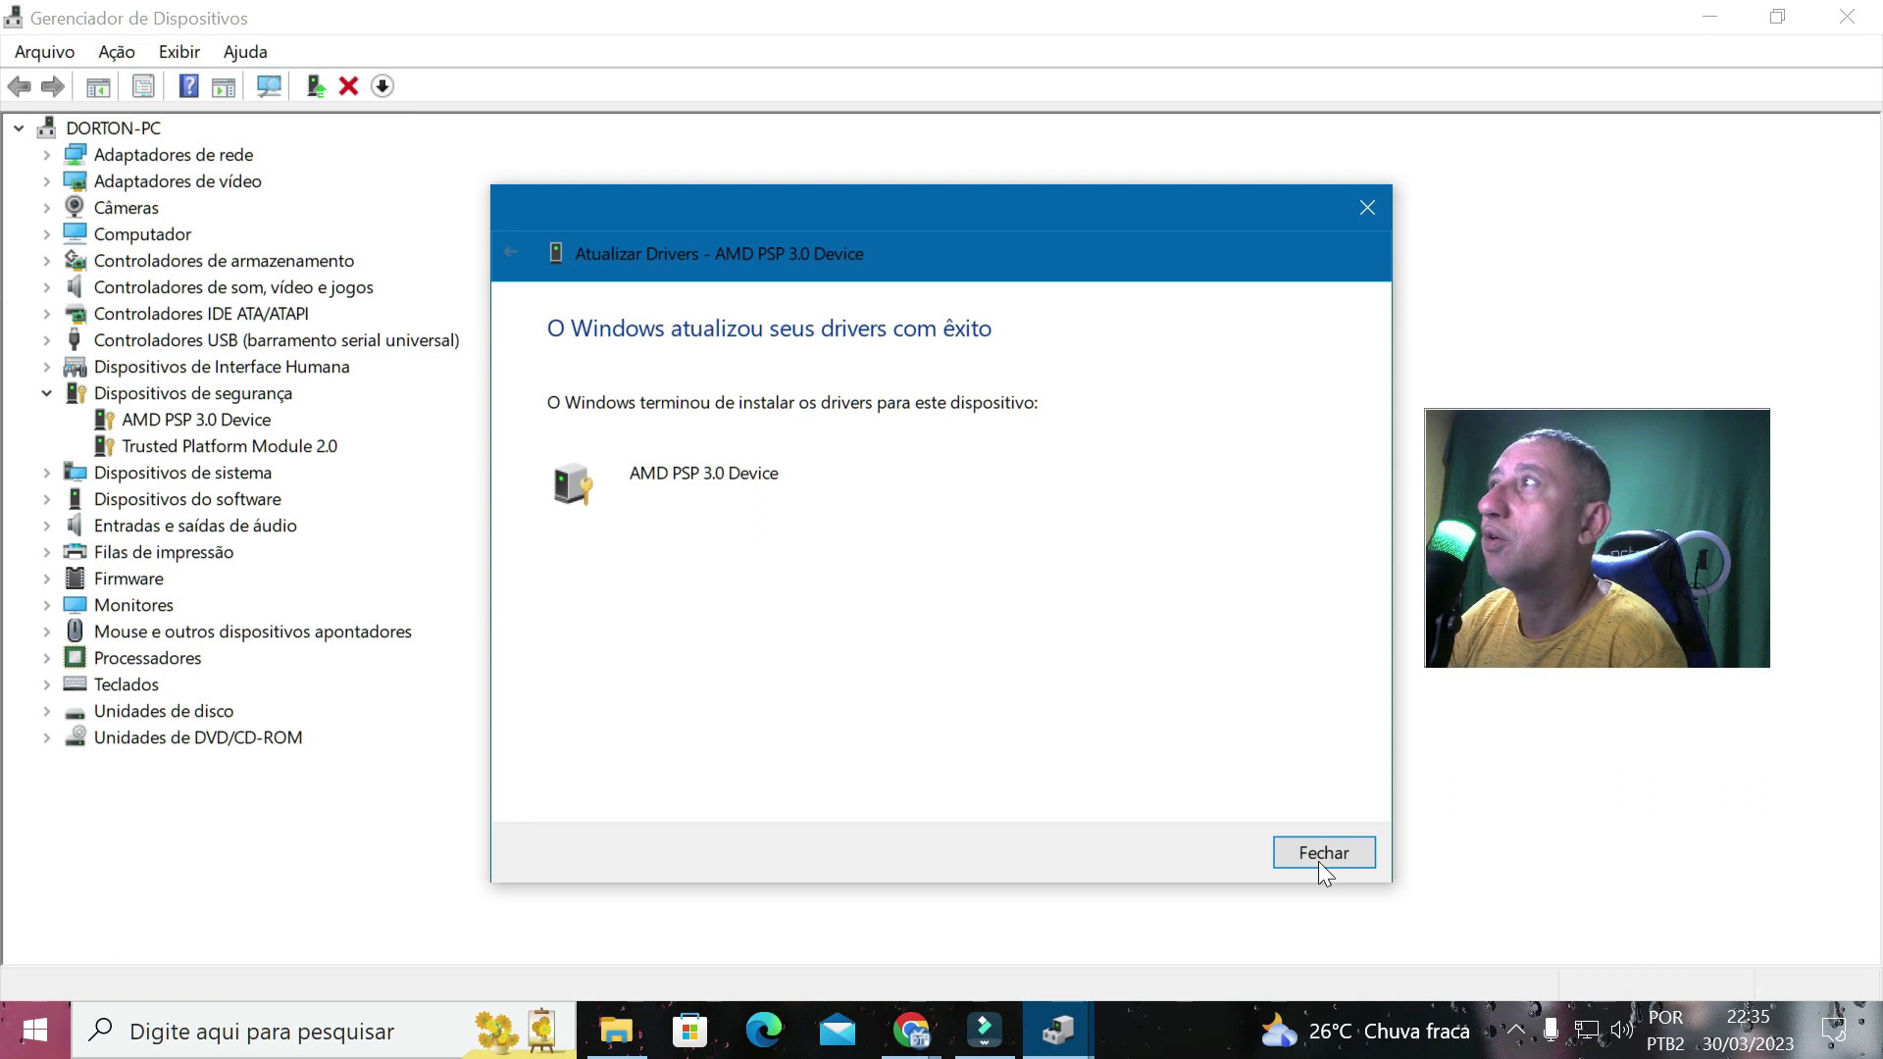
{"action": "left_click", "coordinate": [1354, 854]}
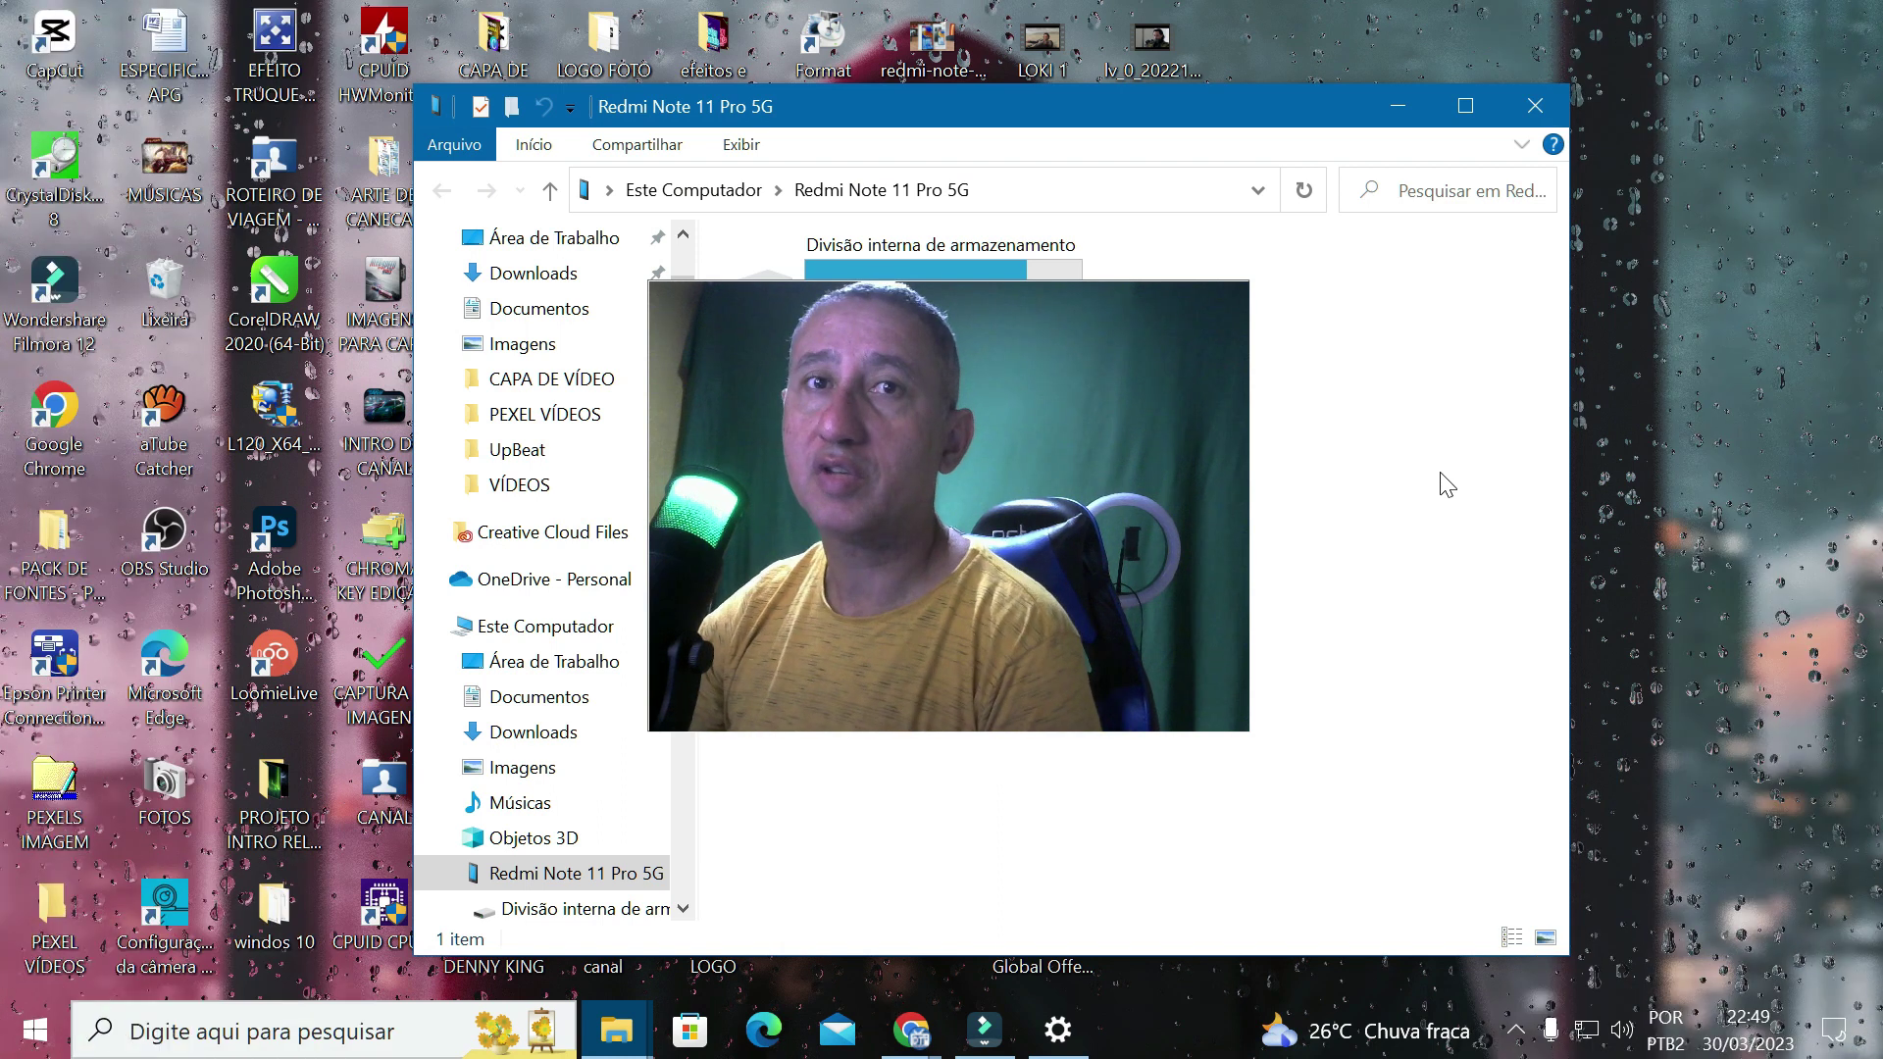
{"action": "left_click", "coordinate": [852, 283]}
{"action": "left_click_drag", "start_coordinate": [852, 322], "coordinate": [868, 481]}
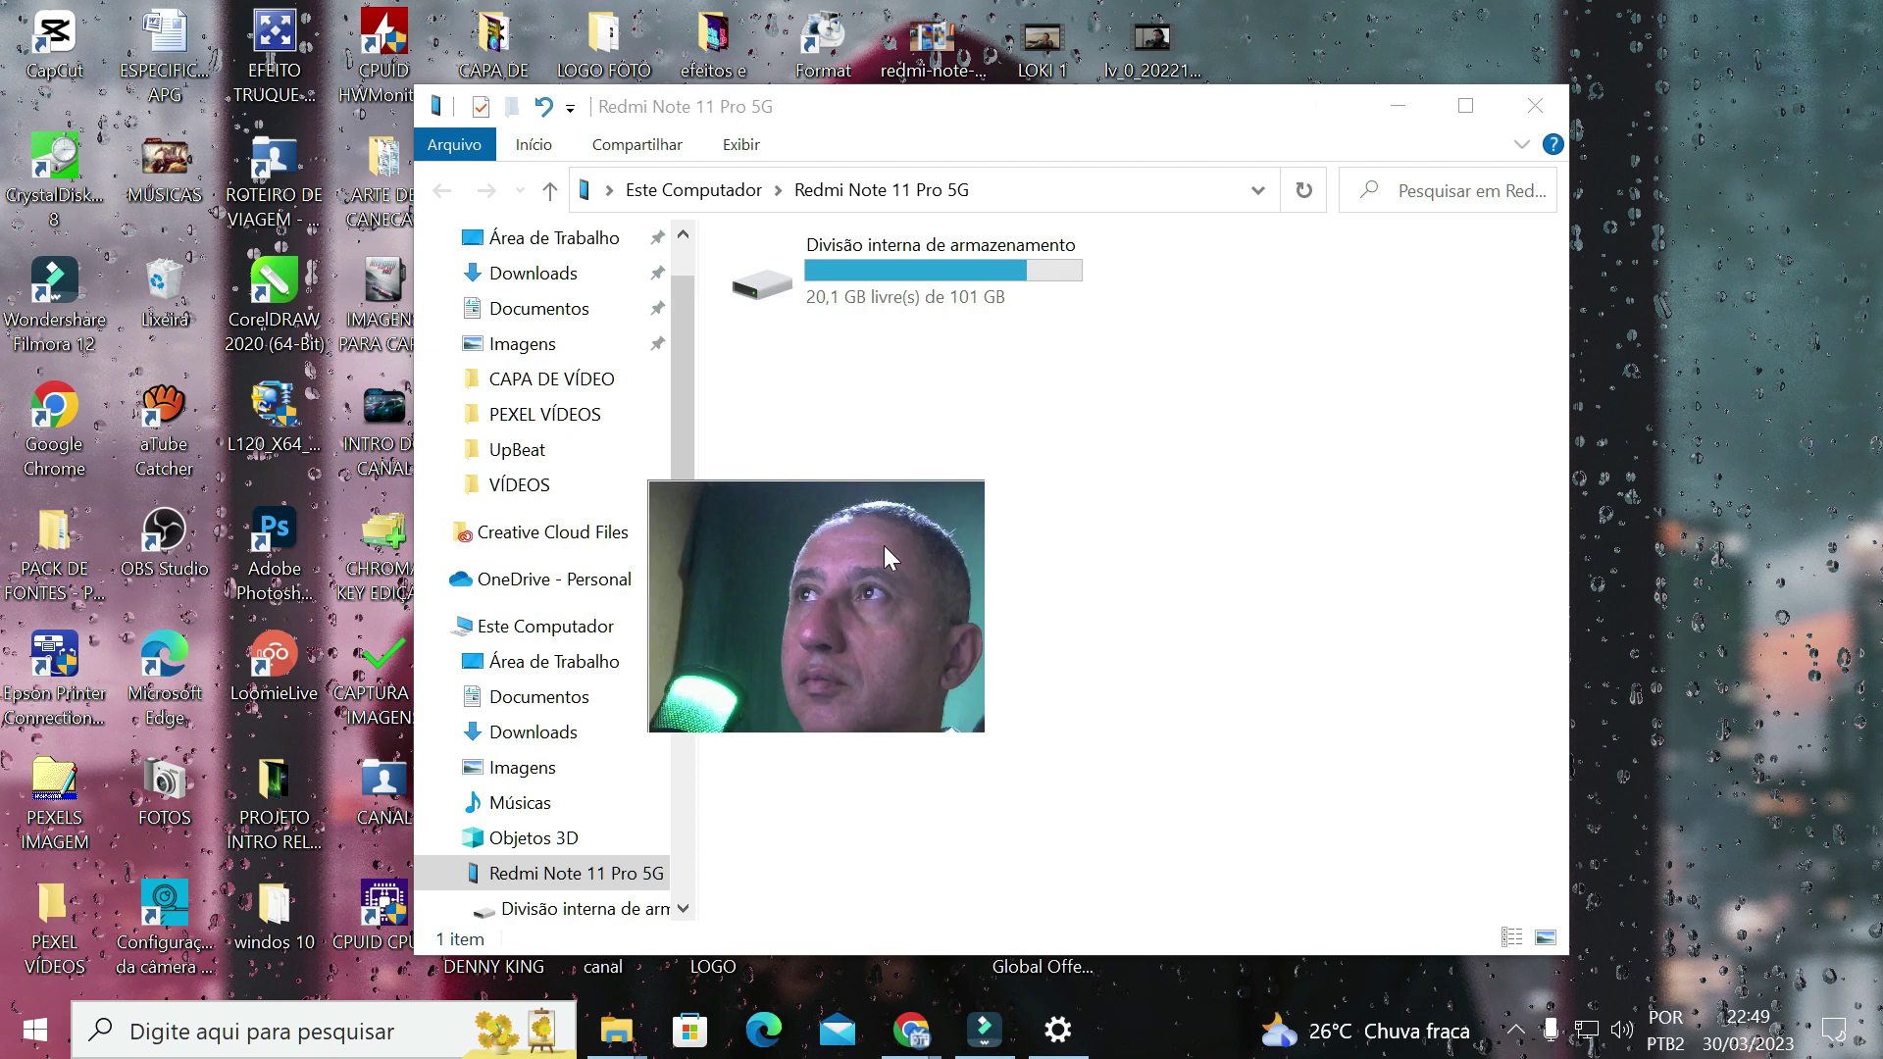
{"action": "left_click_drag", "start_coordinate": [781, 578], "coordinate": [1563, 575]}
Step: Reposition the Redmi Note 11 Pro 5G folder window and widen its navigation pane
{"action": "left_click", "coordinate": [664, 116]}
{"action": "left_click_drag", "start_coordinate": [546, 98], "coordinate": [533, 87]}
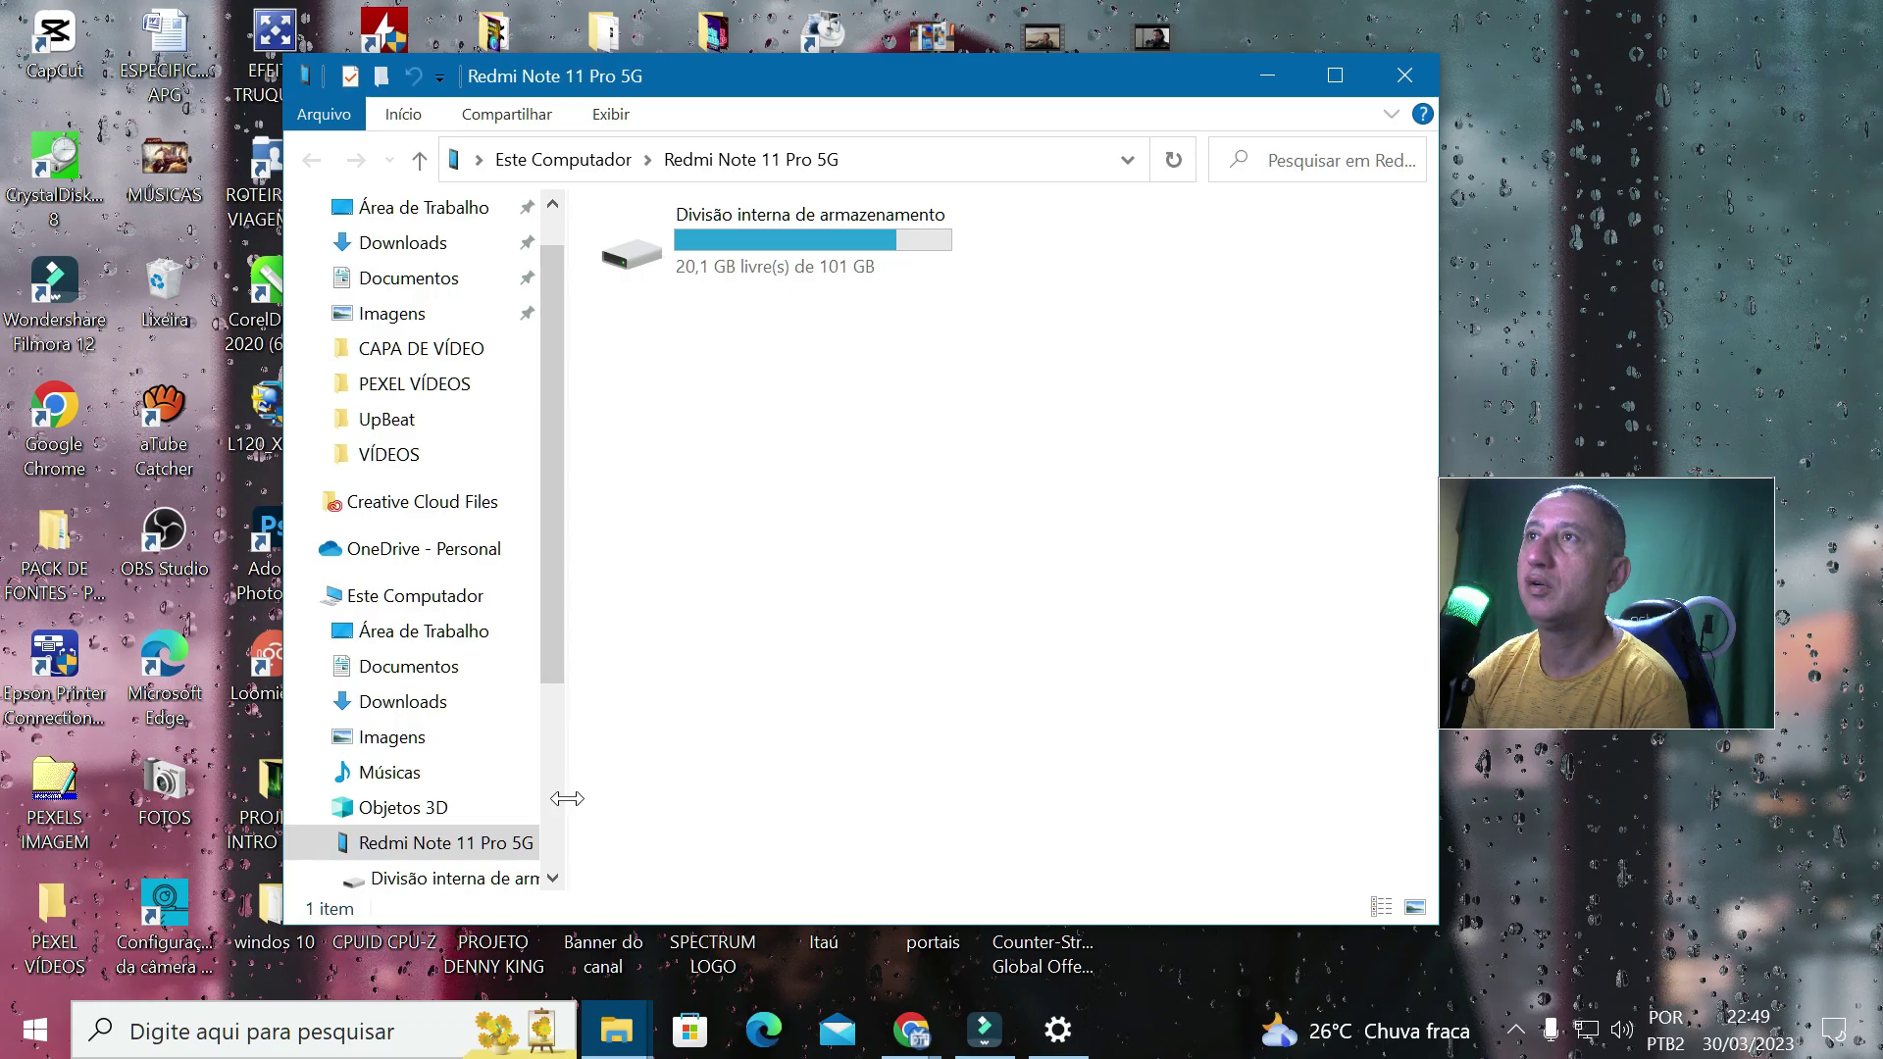
{"action": "left_click_drag", "start_coordinate": [568, 796], "coordinate": [620, 789]}
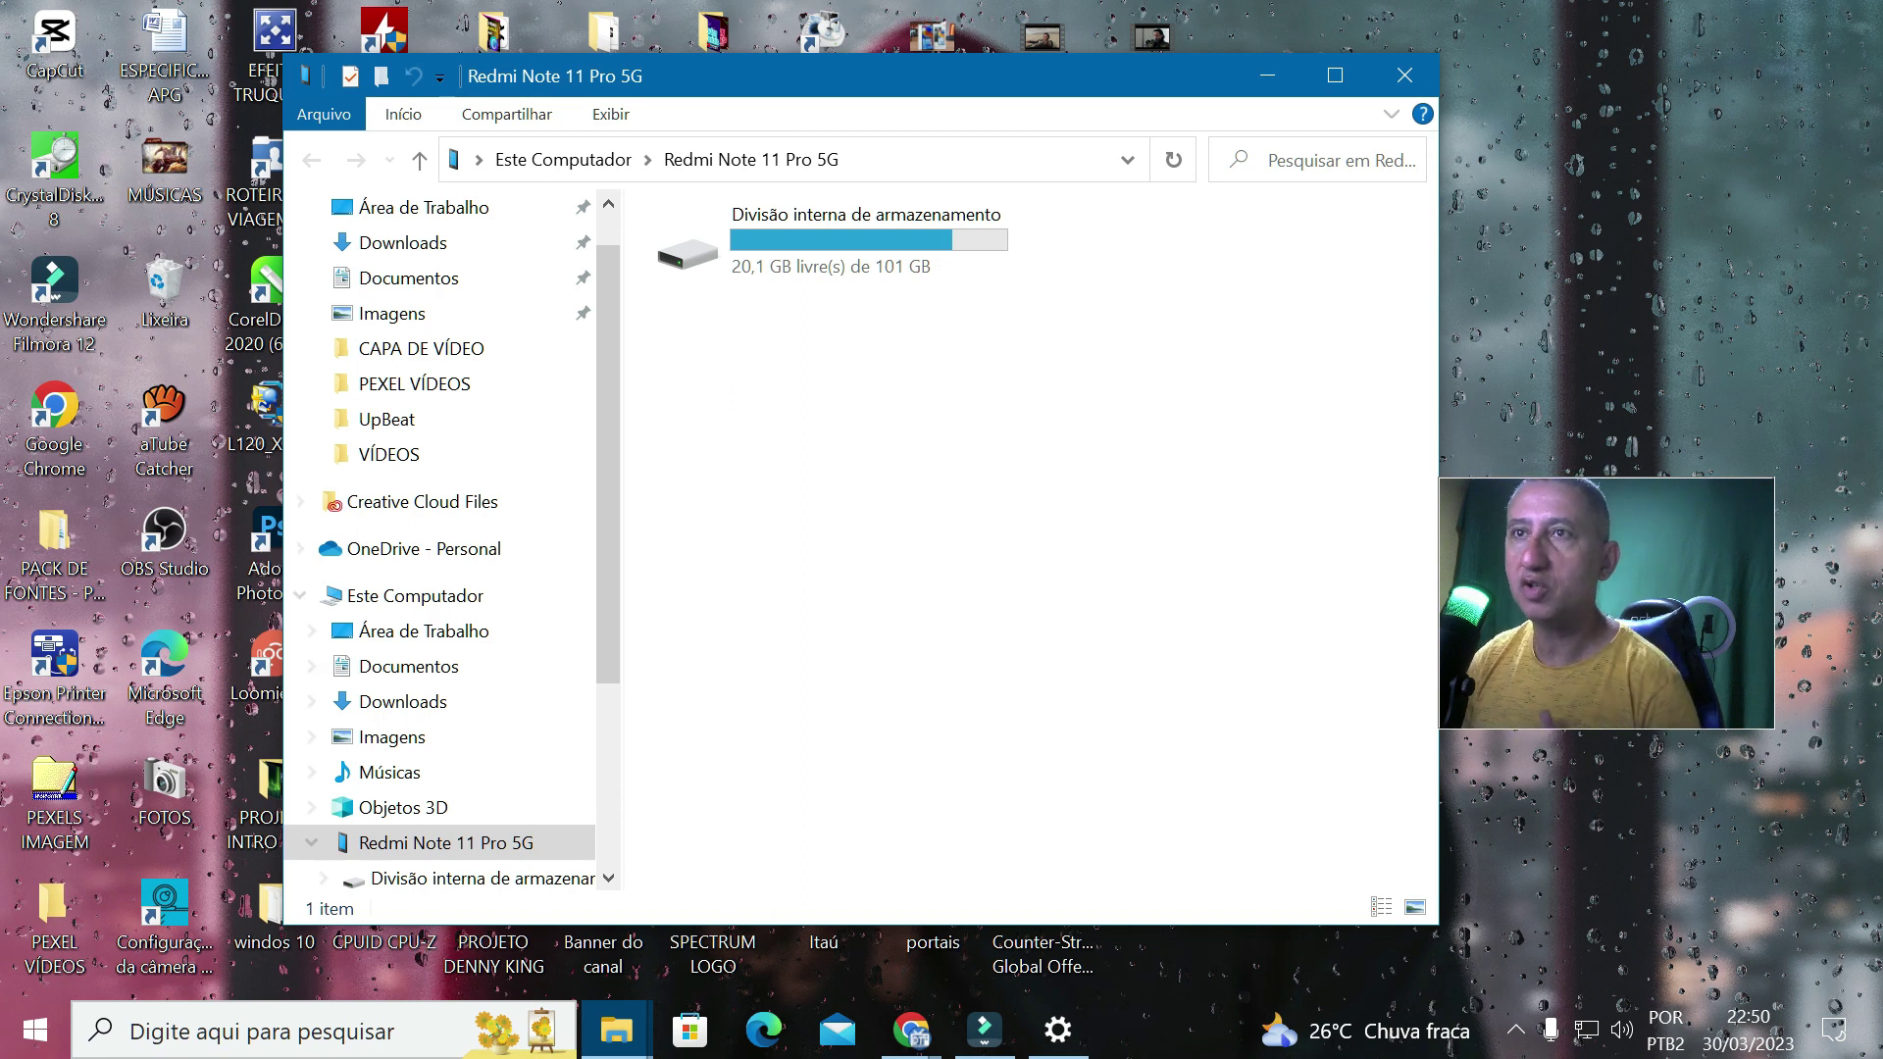
Step: Check the pending updates in Windows Update and minimize the settings window
{"action": "left_click", "coordinate": [1057, 1030]}
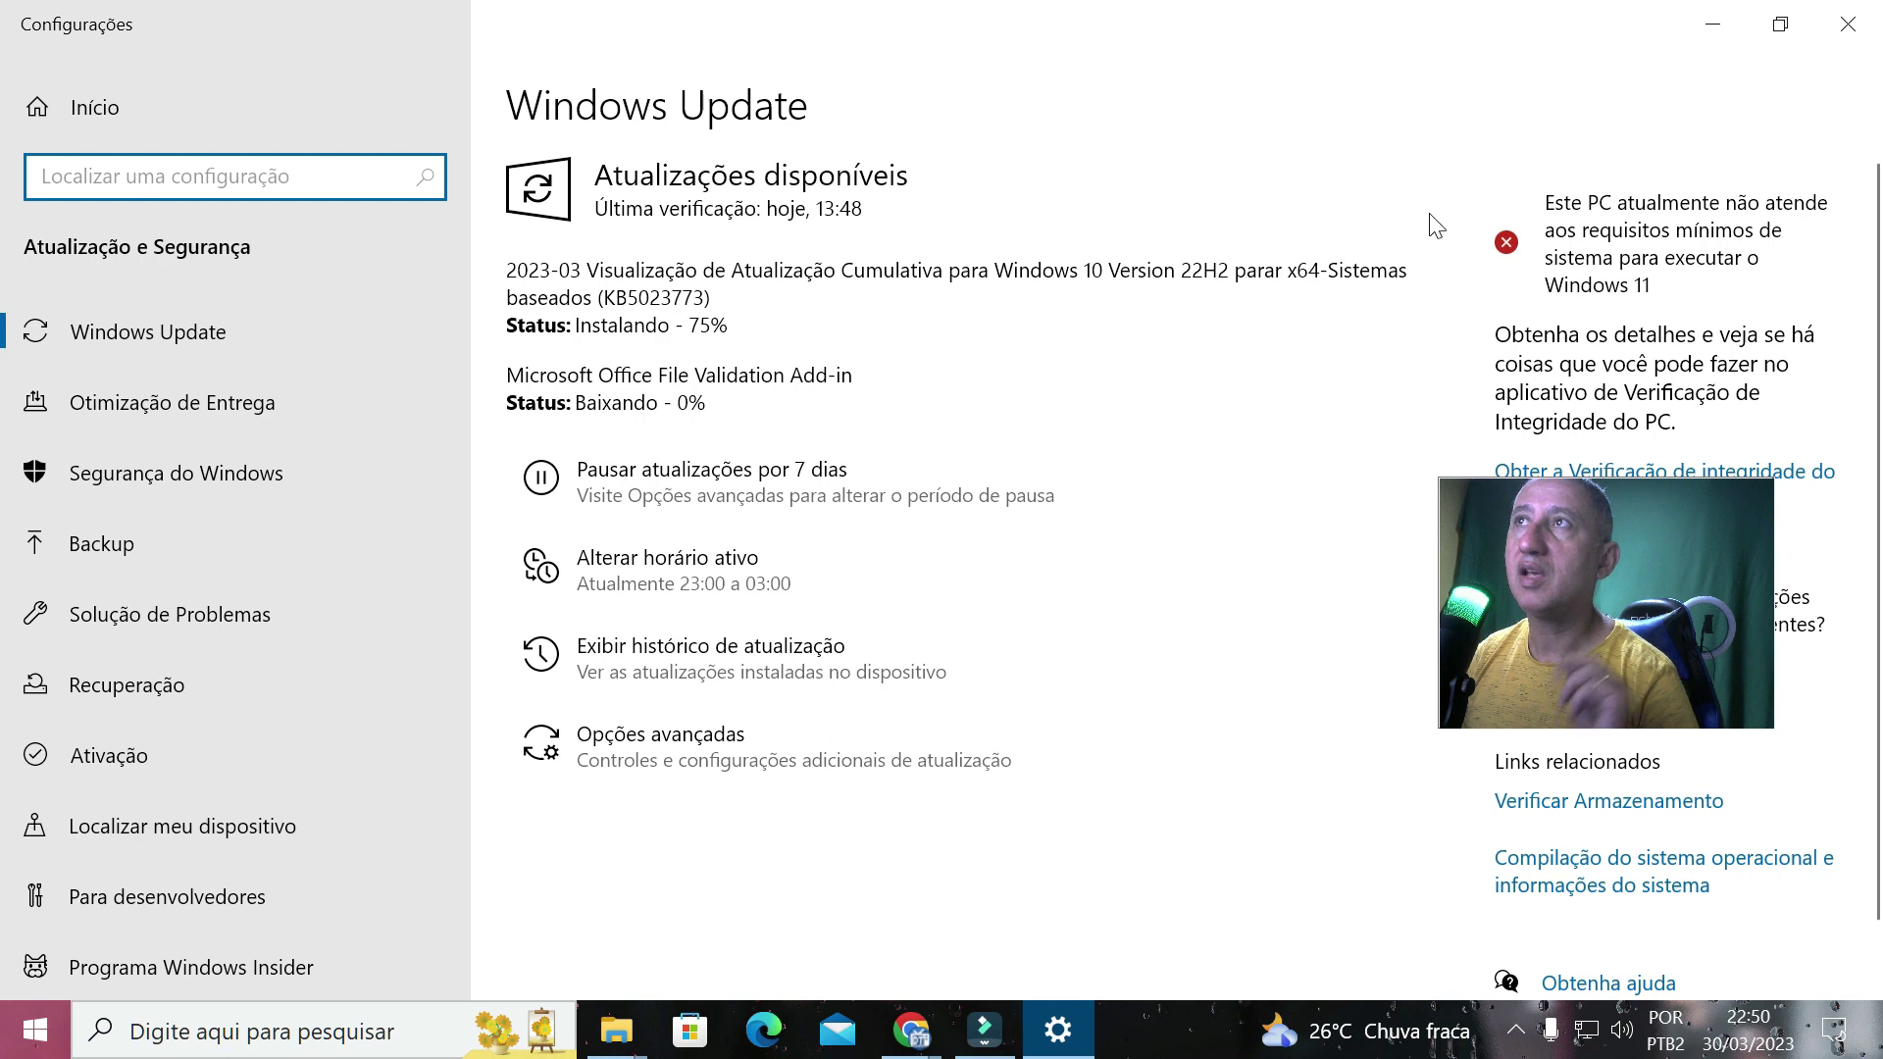
{"action": "left_click", "coordinate": [1689, 21]}
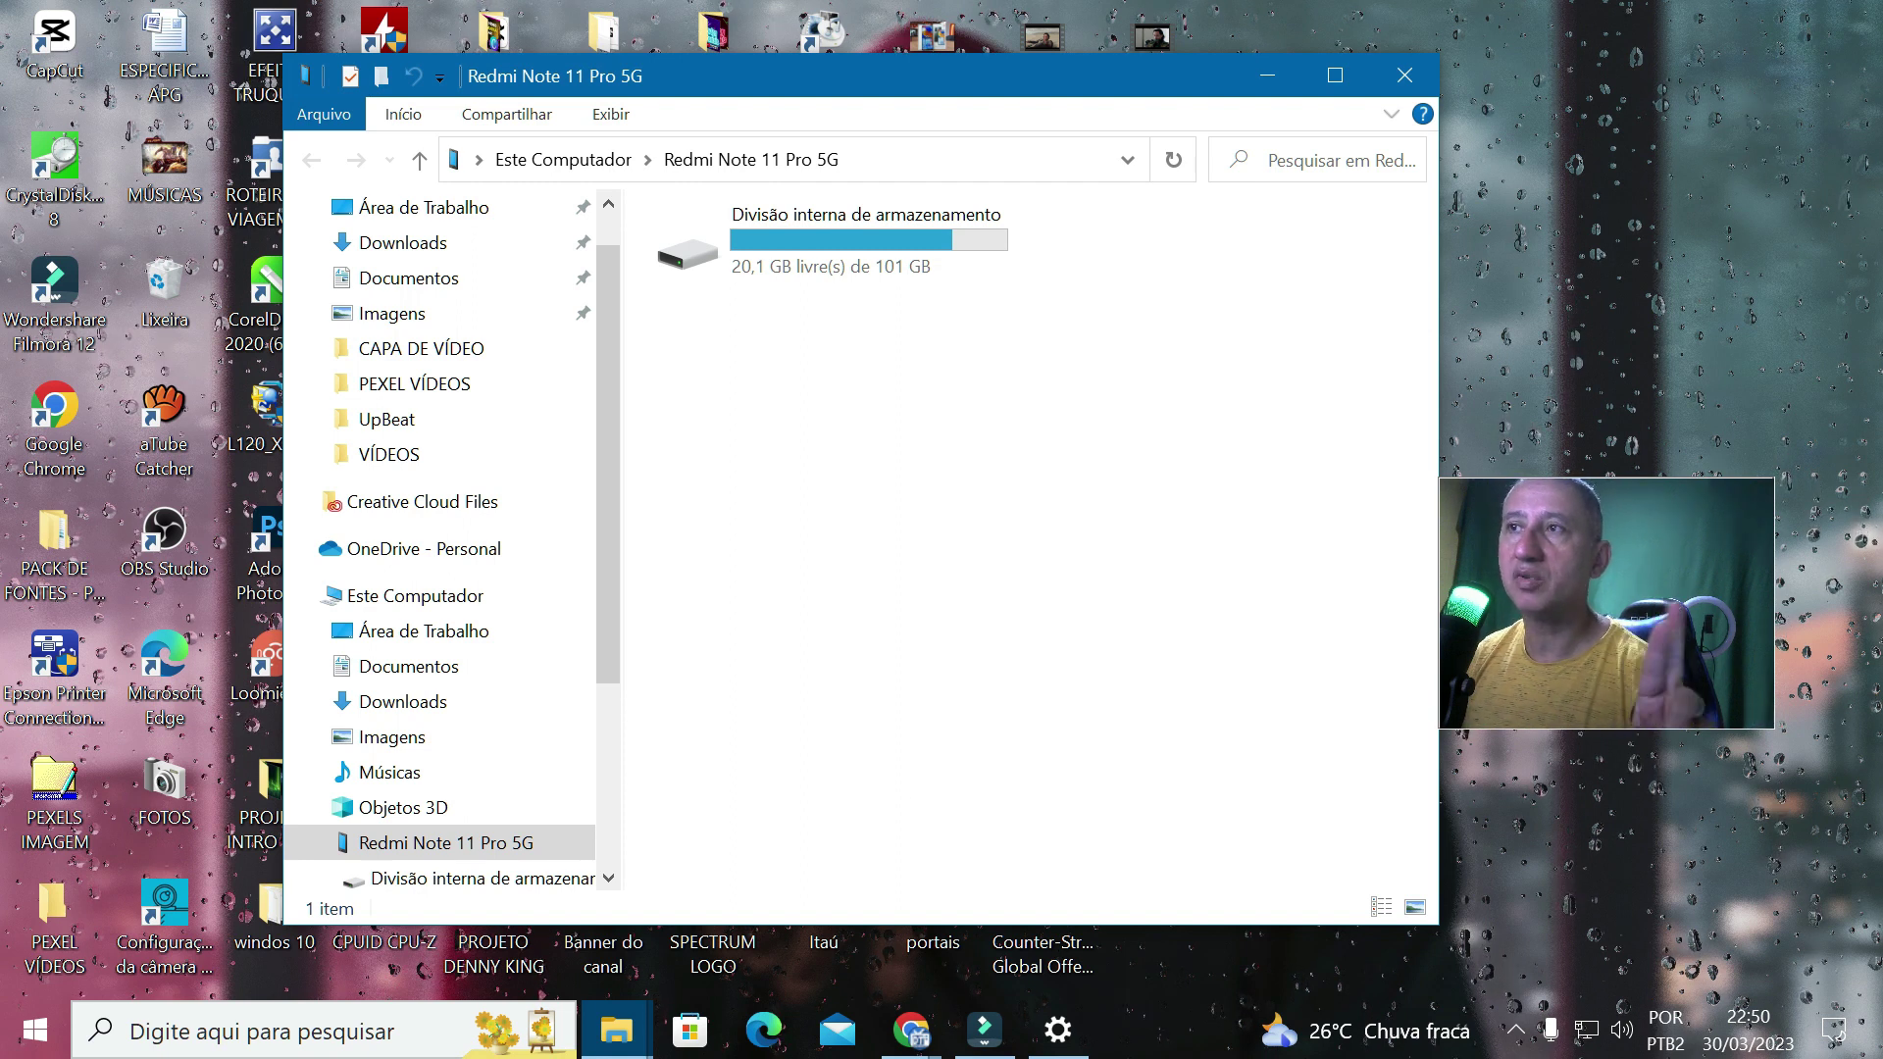
Step: Search for "GERE" and reopen Gerenciador de Dispositivos
{"action": "left_click", "coordinate": [157, 1040]}
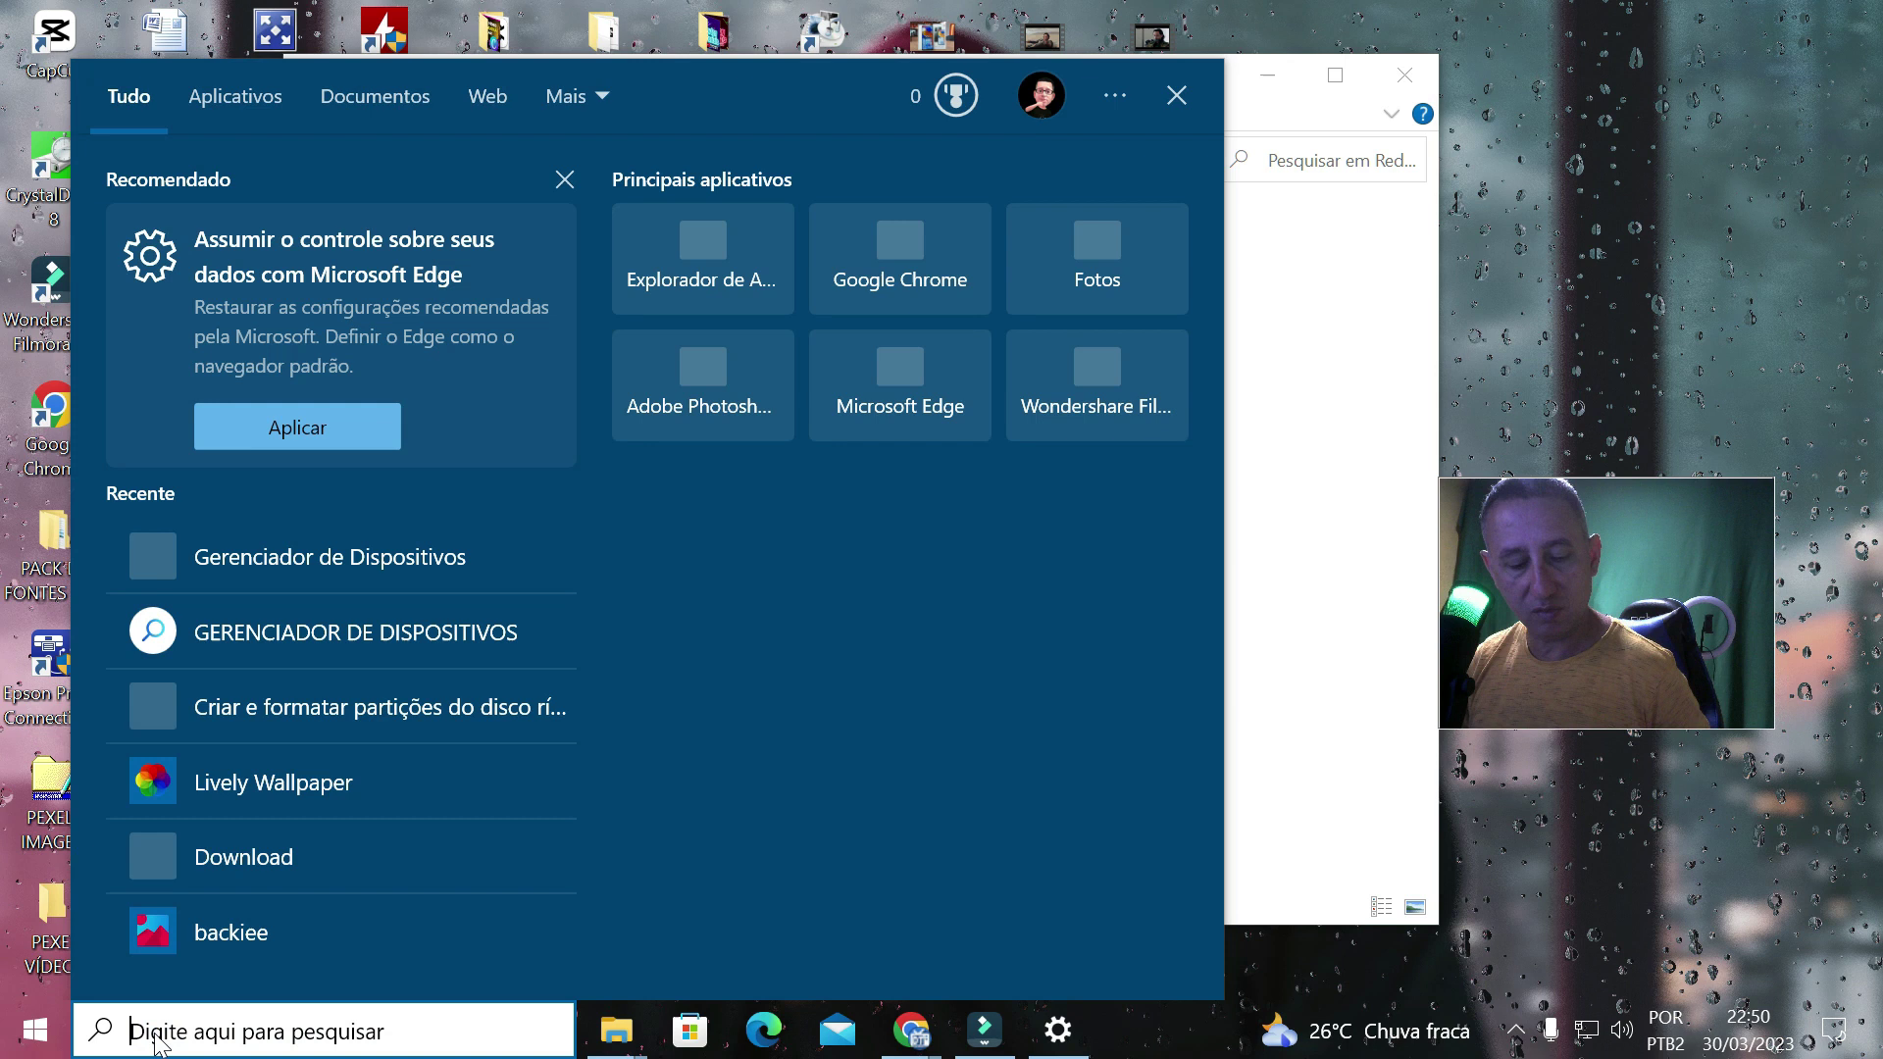
{"action": "type", "text": "GERE"}
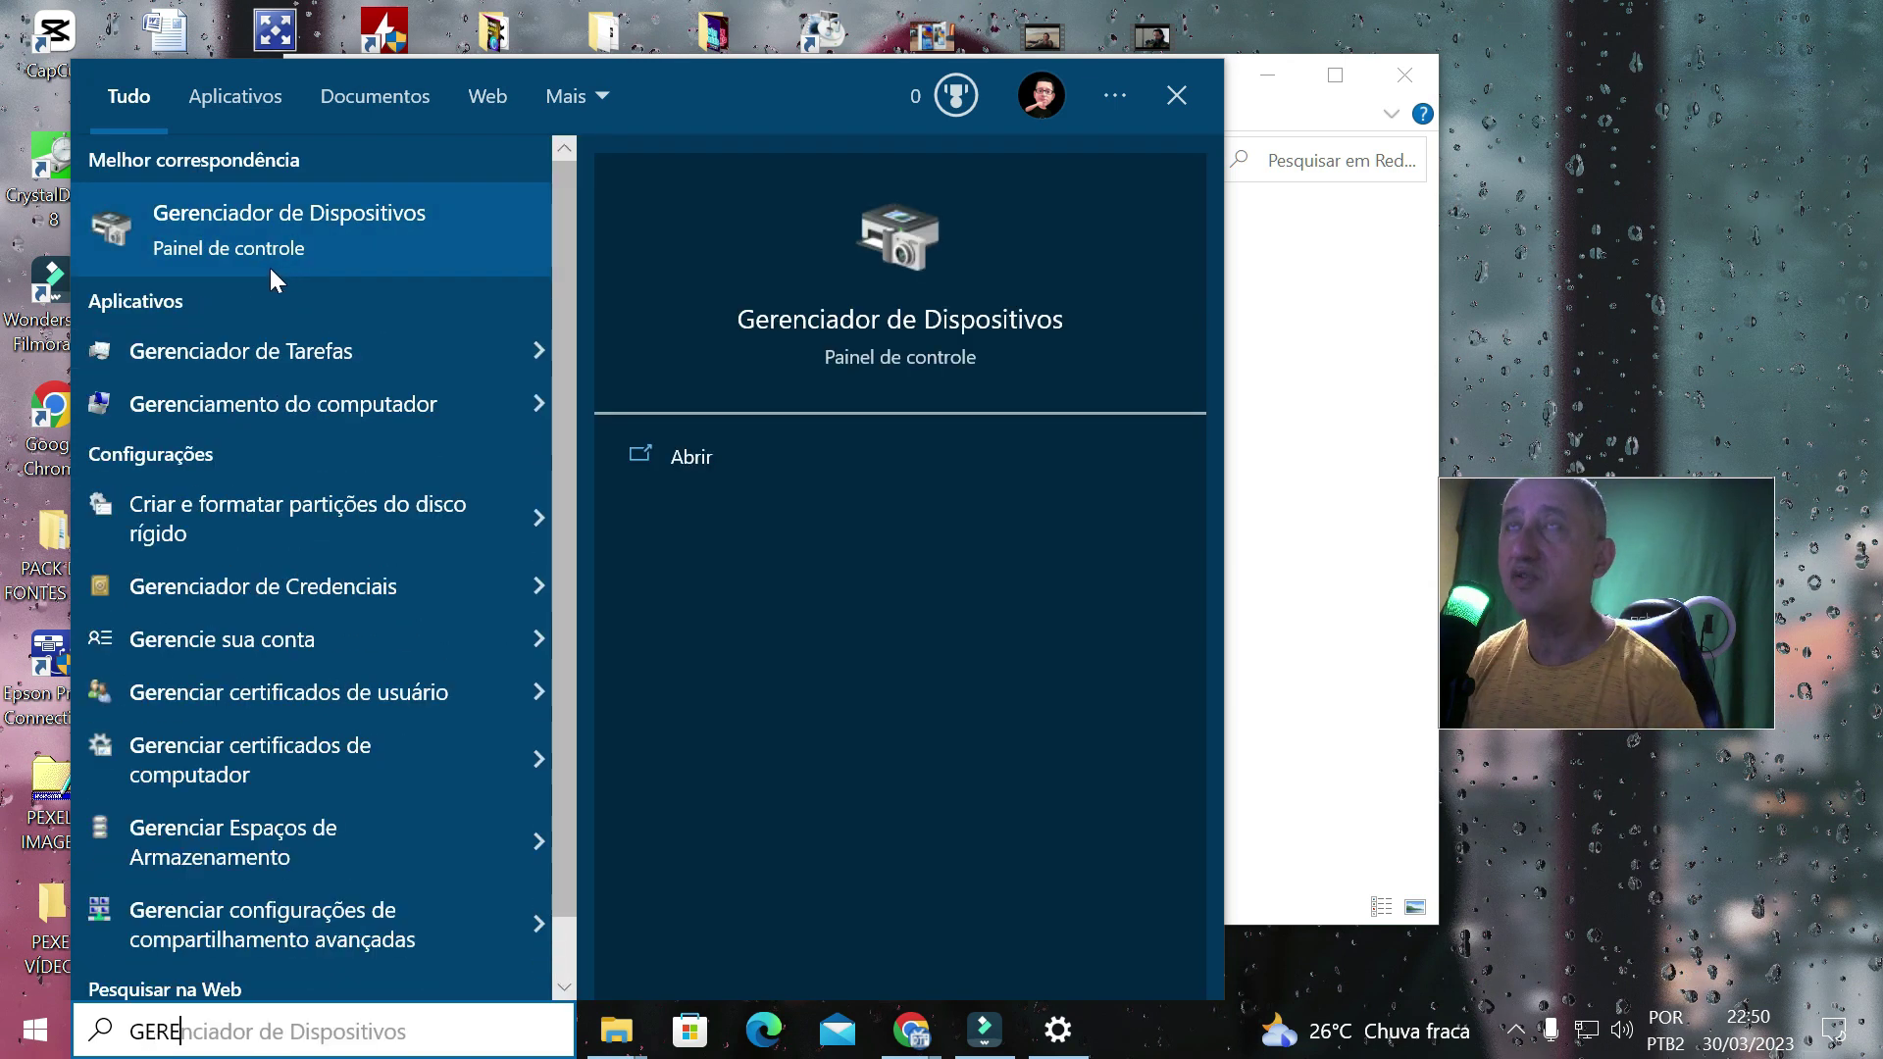
{"action": "left_click", "coordinate": [285, 220]}
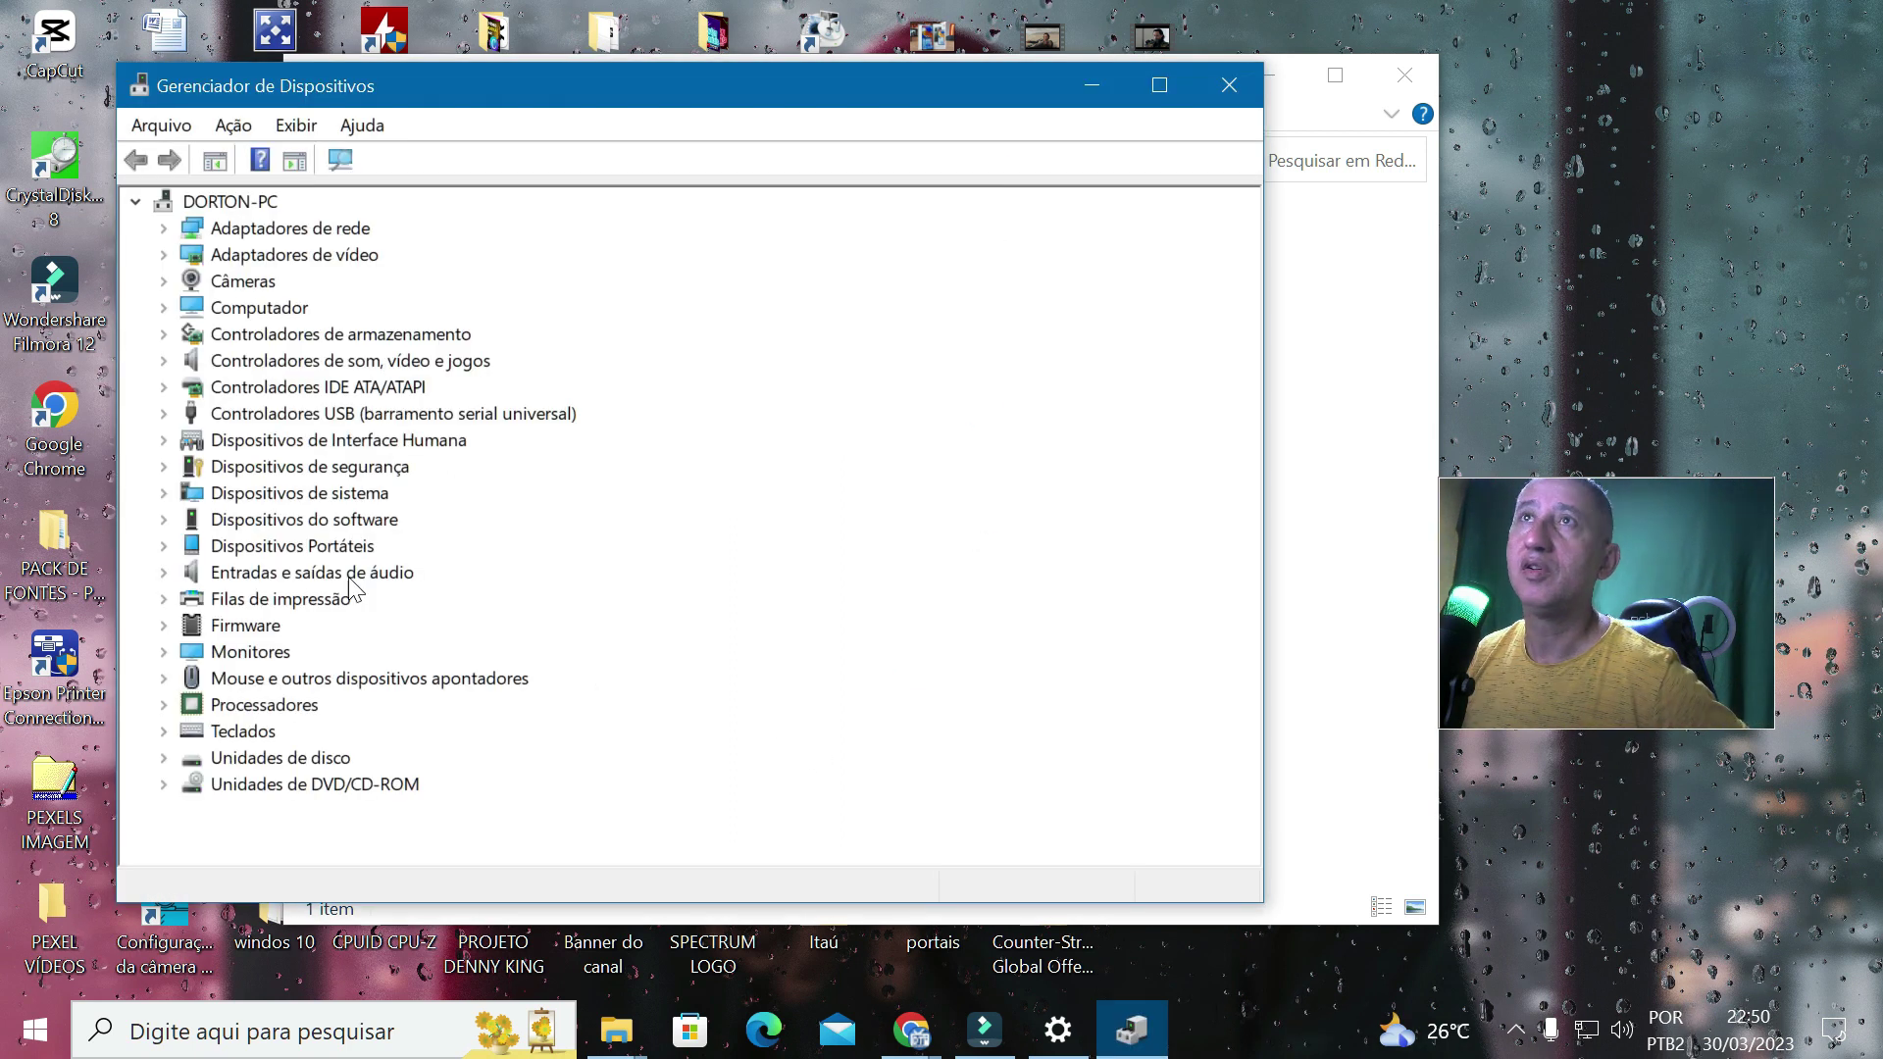
Step: Run an automatic driver search for AMD PSP 3.0 Device under Dispositivos de segurança and continue looking for updated drivers in Windows Update
{"action": "left_click", "coordinate": [163, 468]}
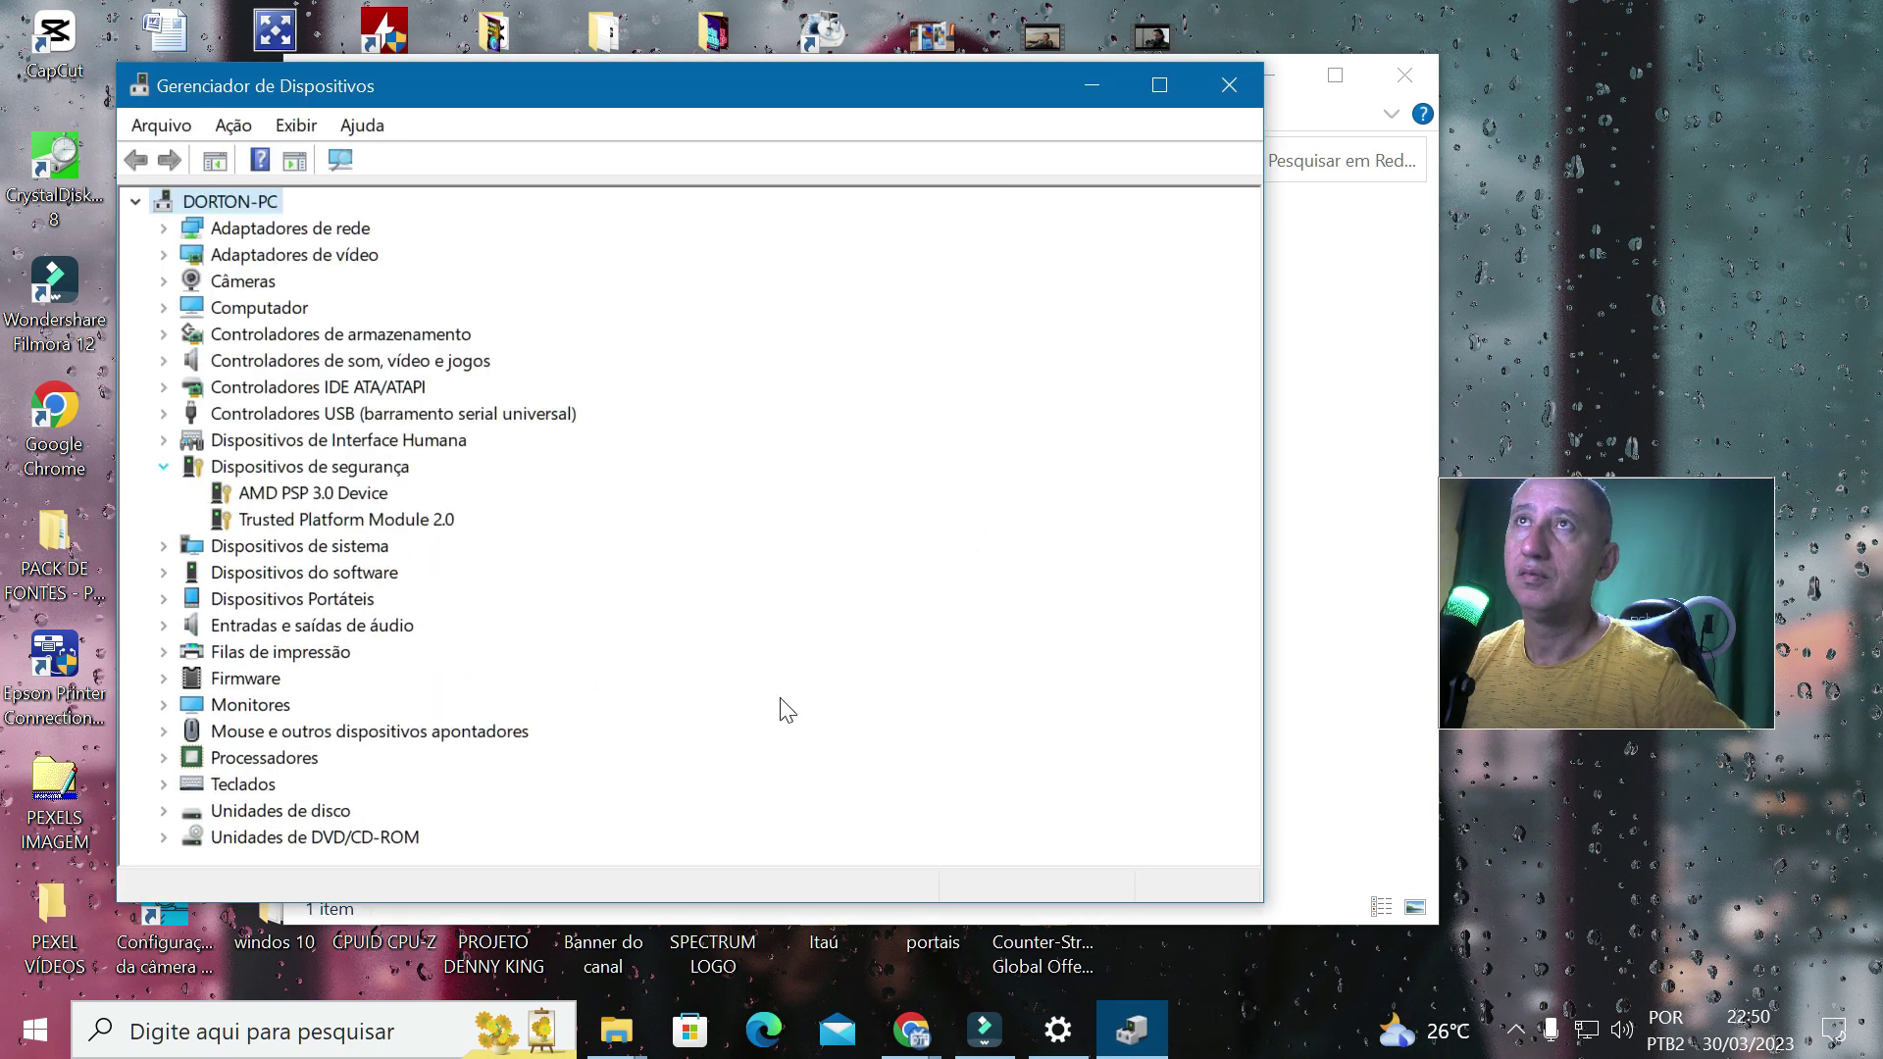
{"action": "left_click", "coordinate": [349, 501]}
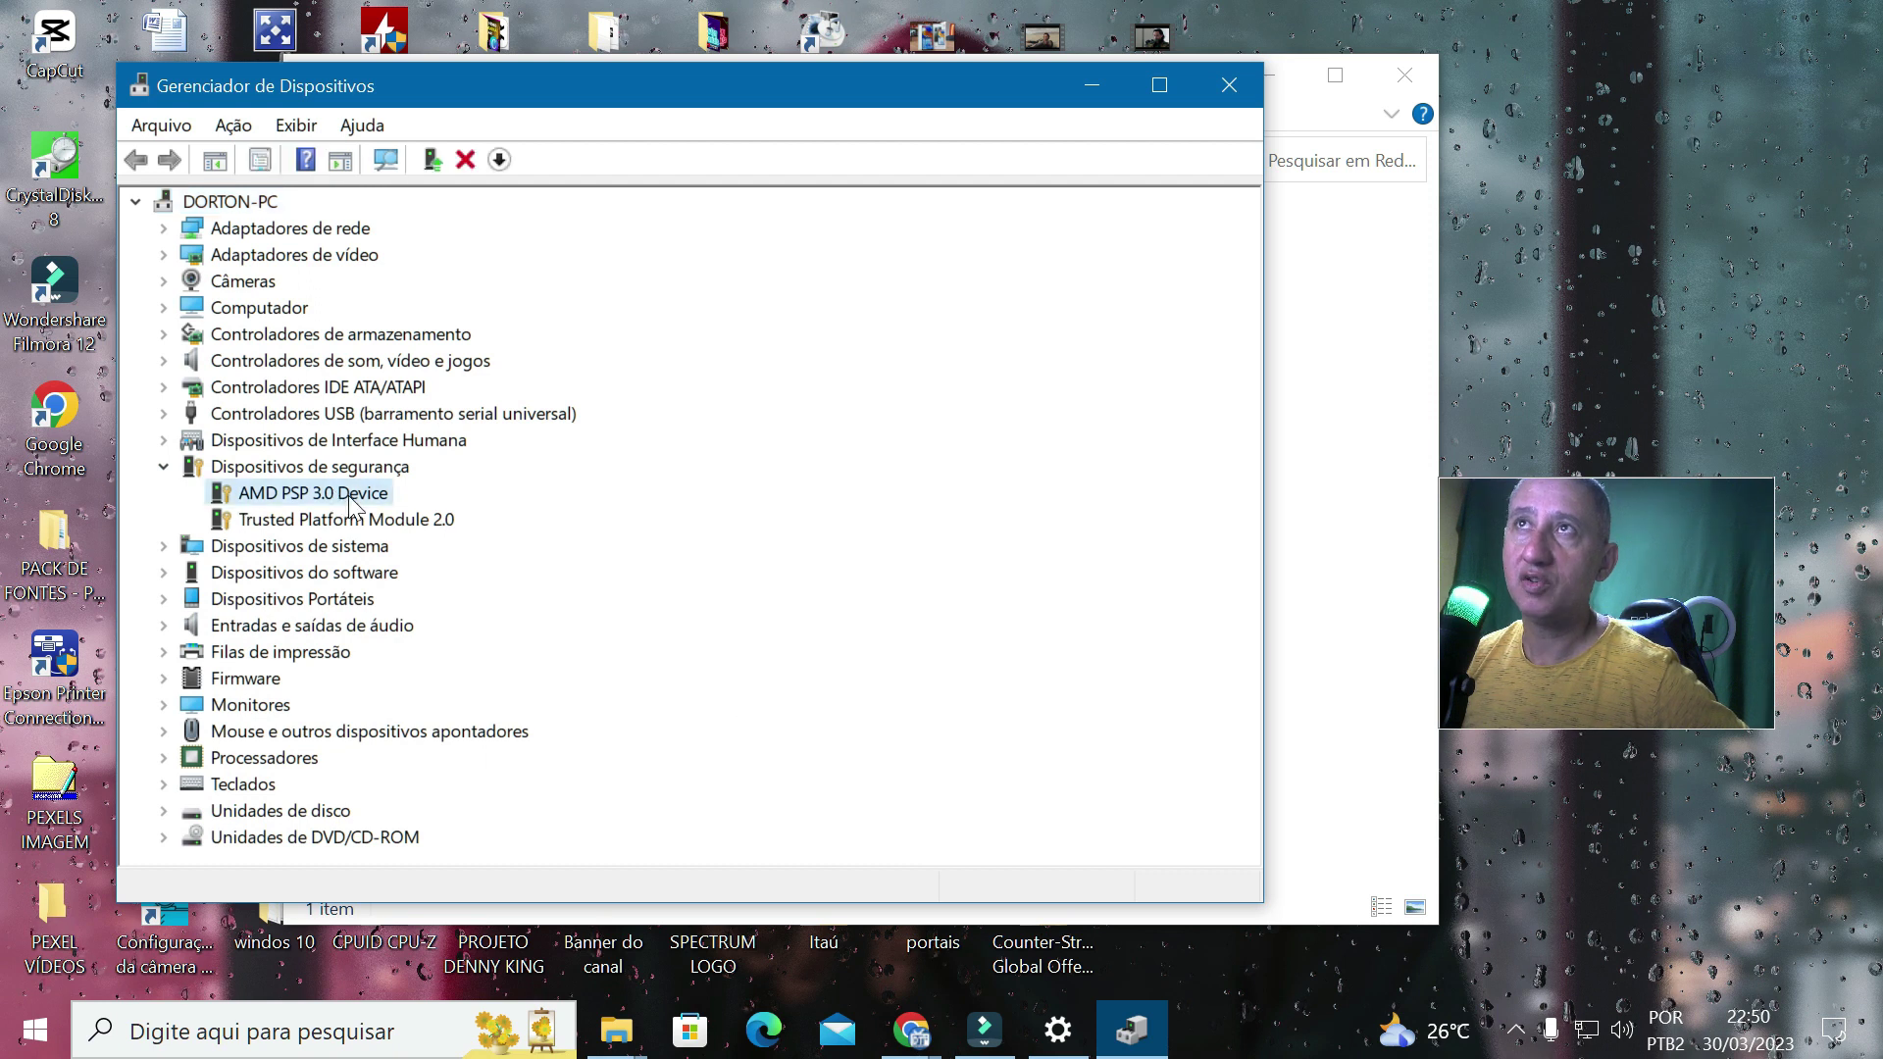
{"action": "right_click", "coordinate": [374, 499]}
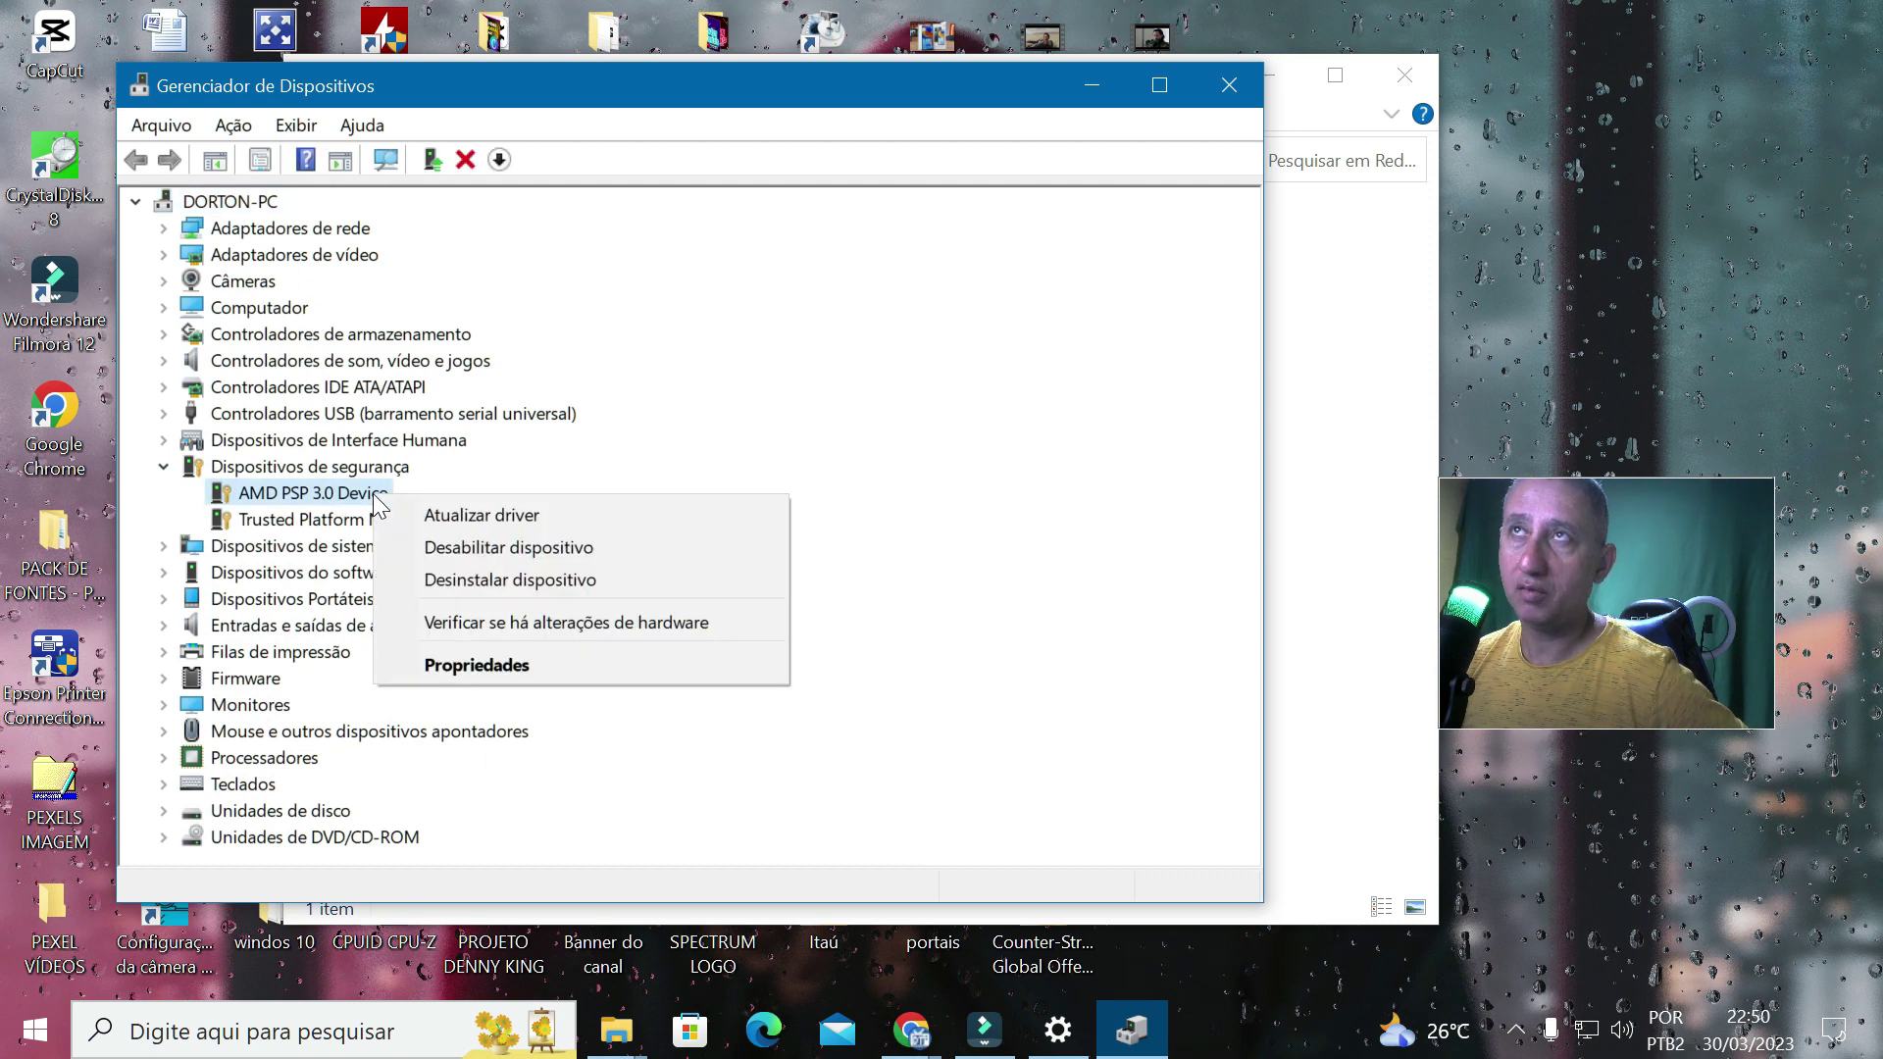
{"action": "left_click", "coordinate": [485, 512]}
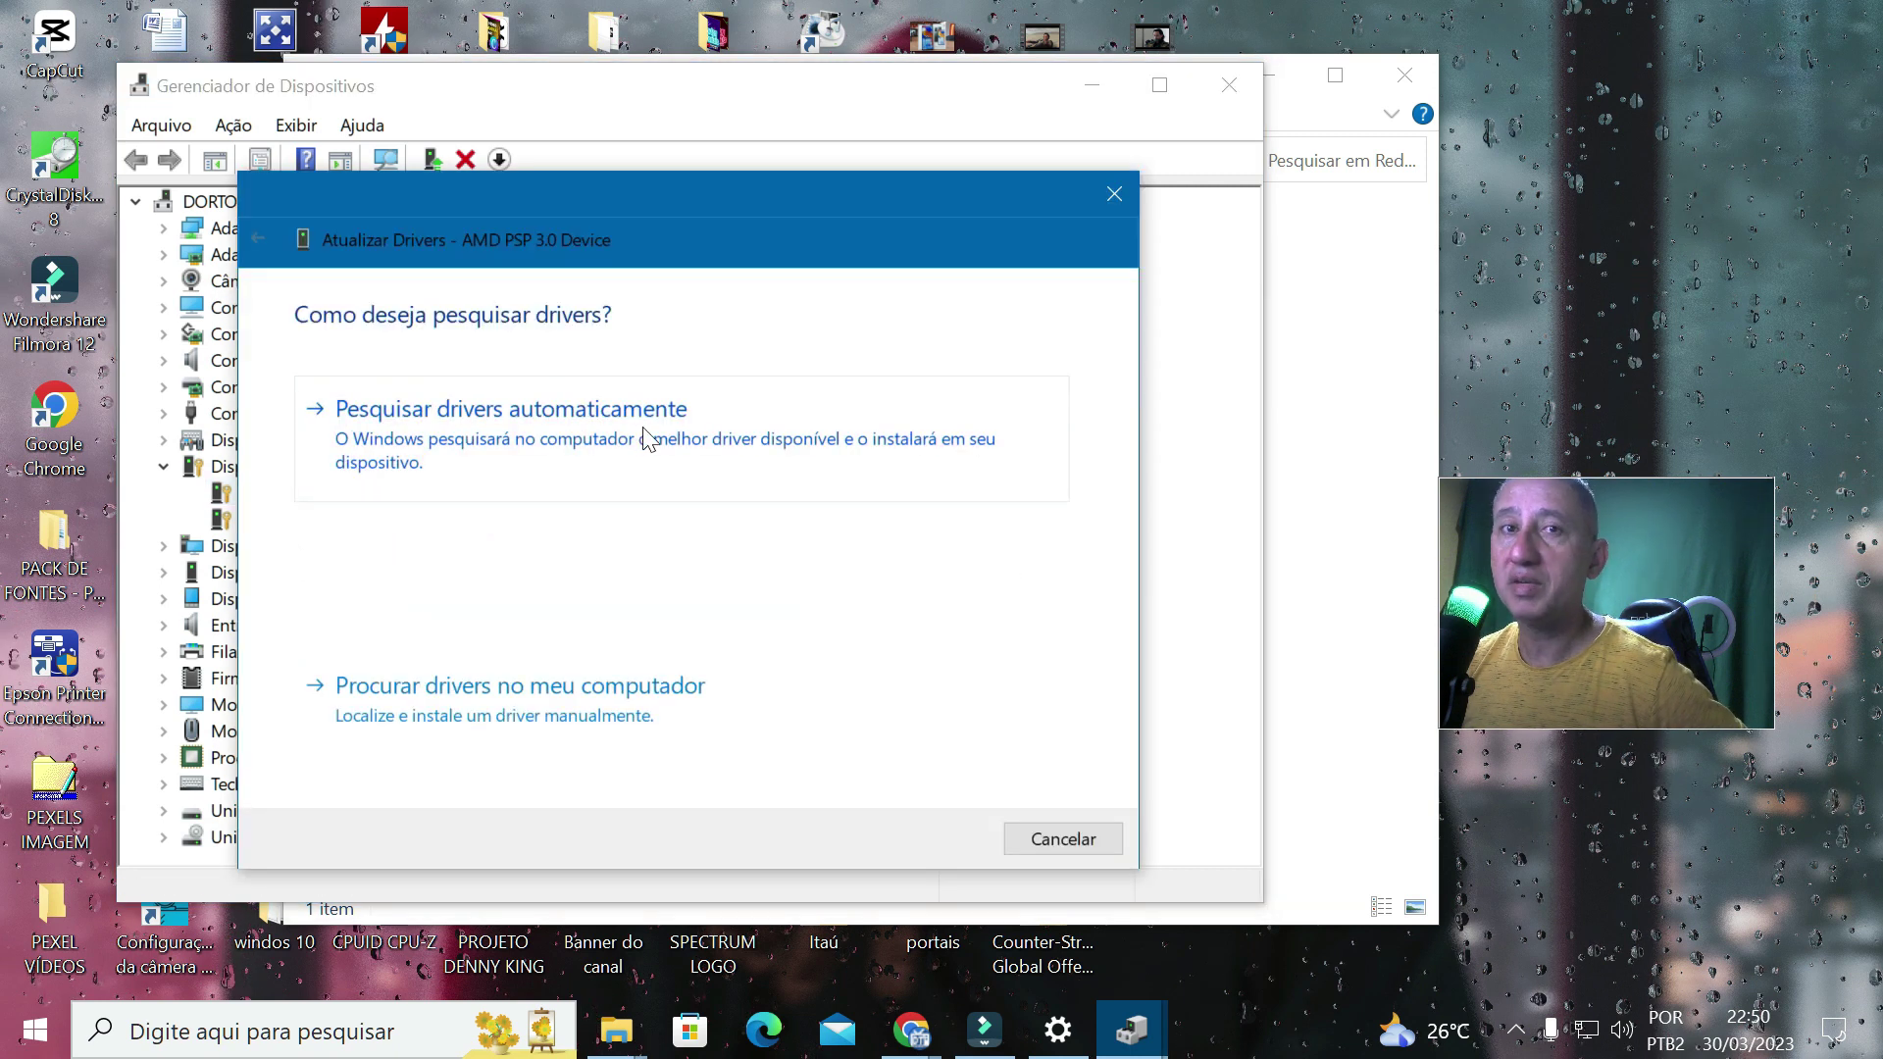
{"action": "left_click", "coordinate": [682, 425]}
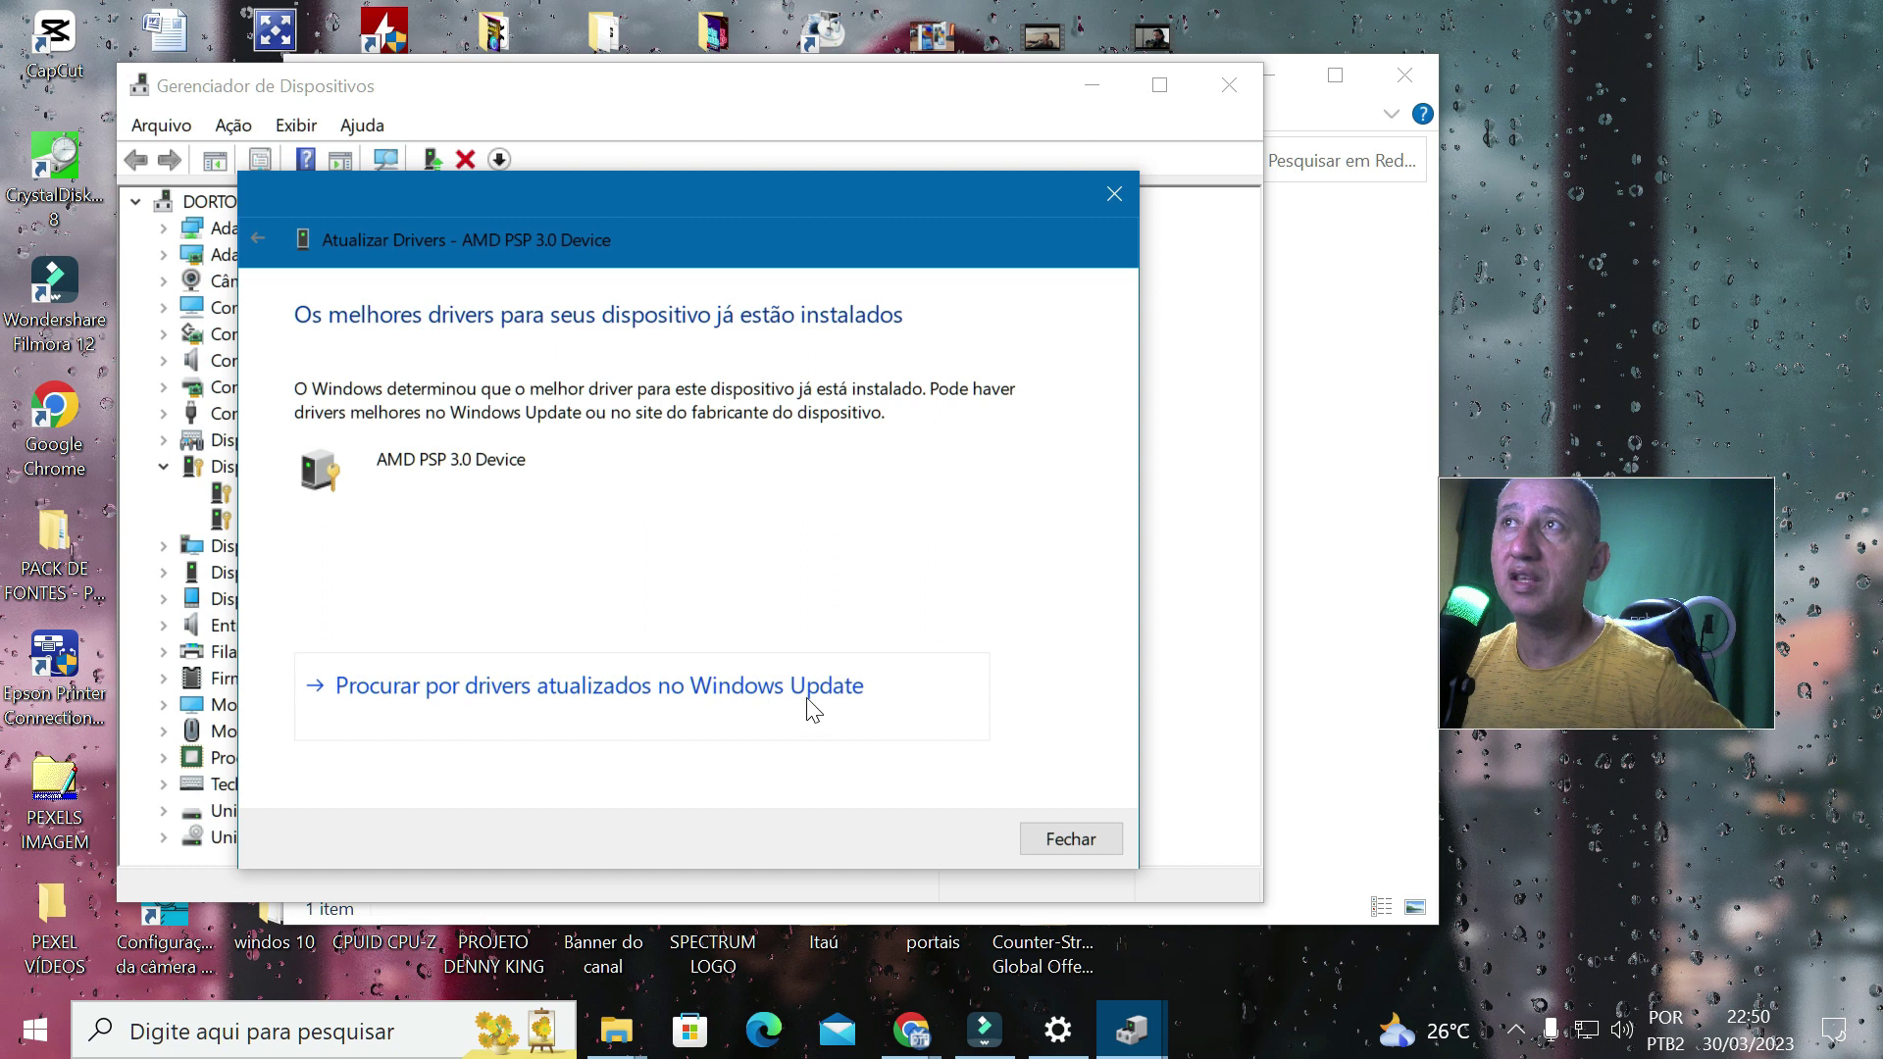
{"action": "key", "text": "Escape"}
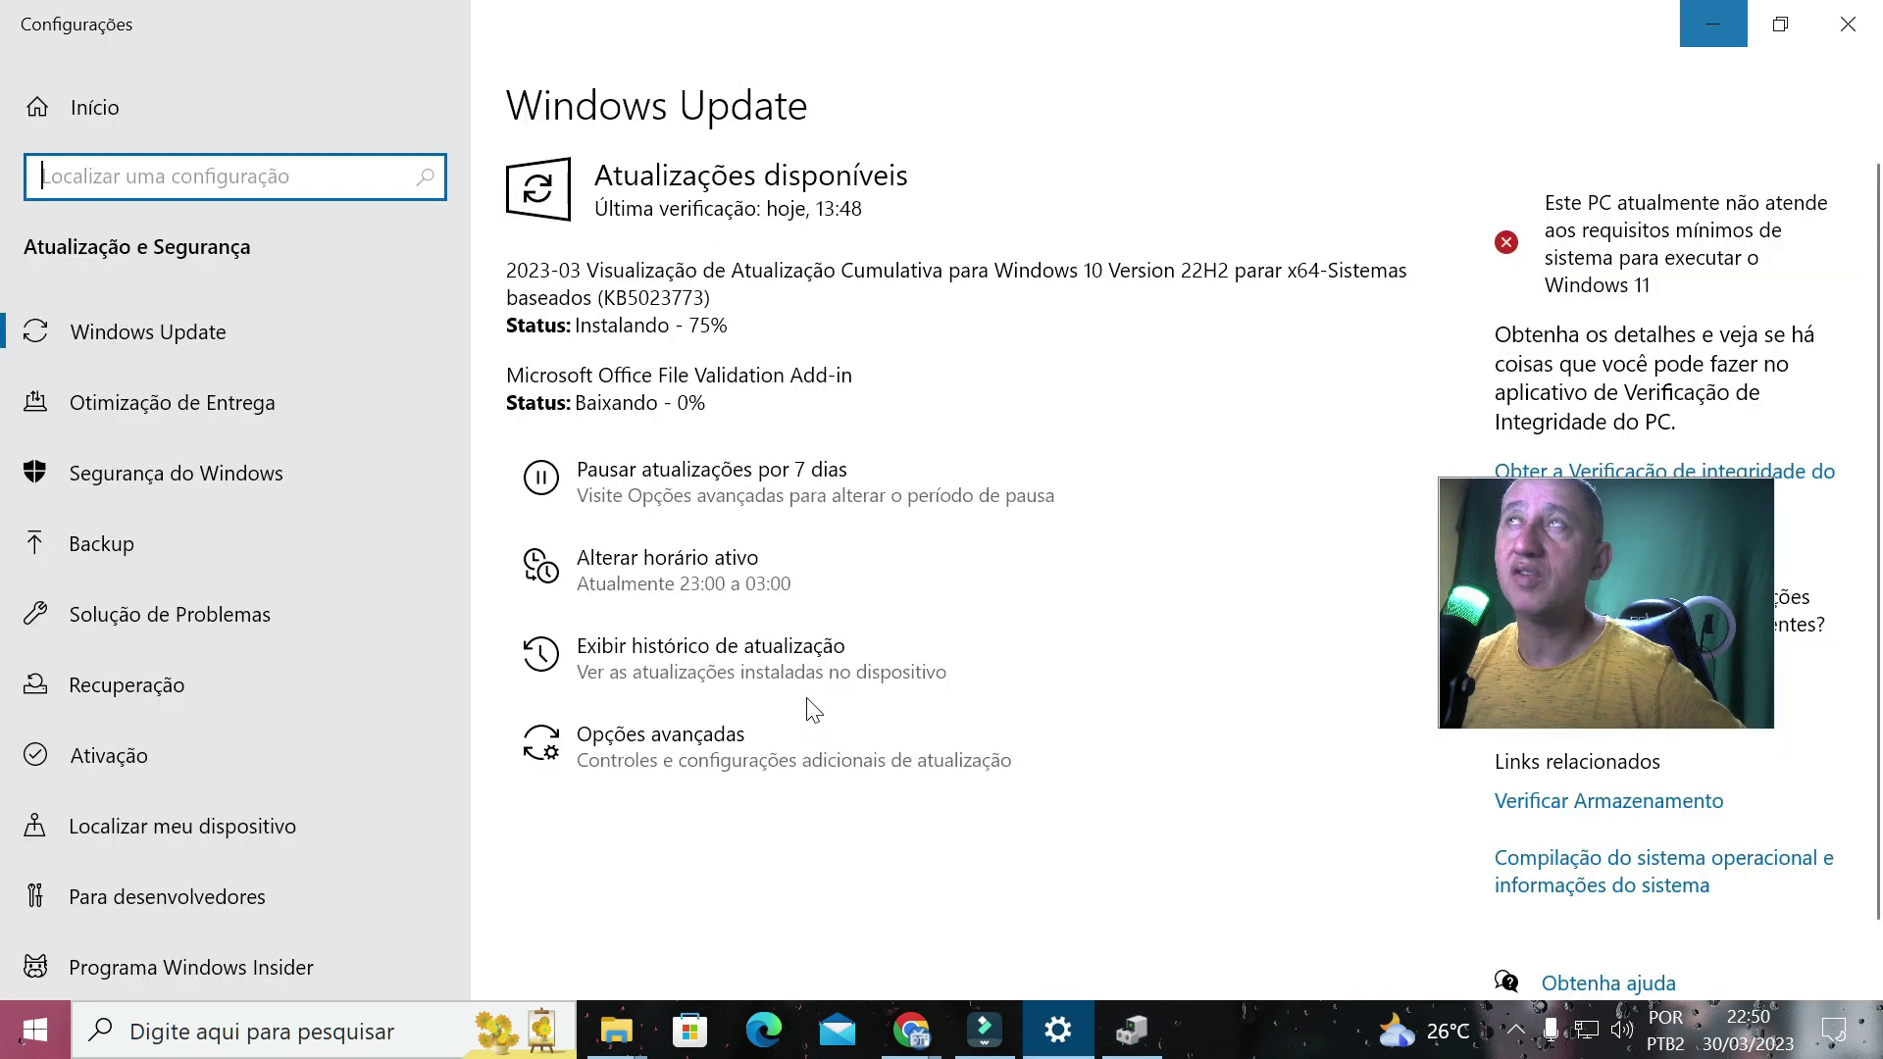